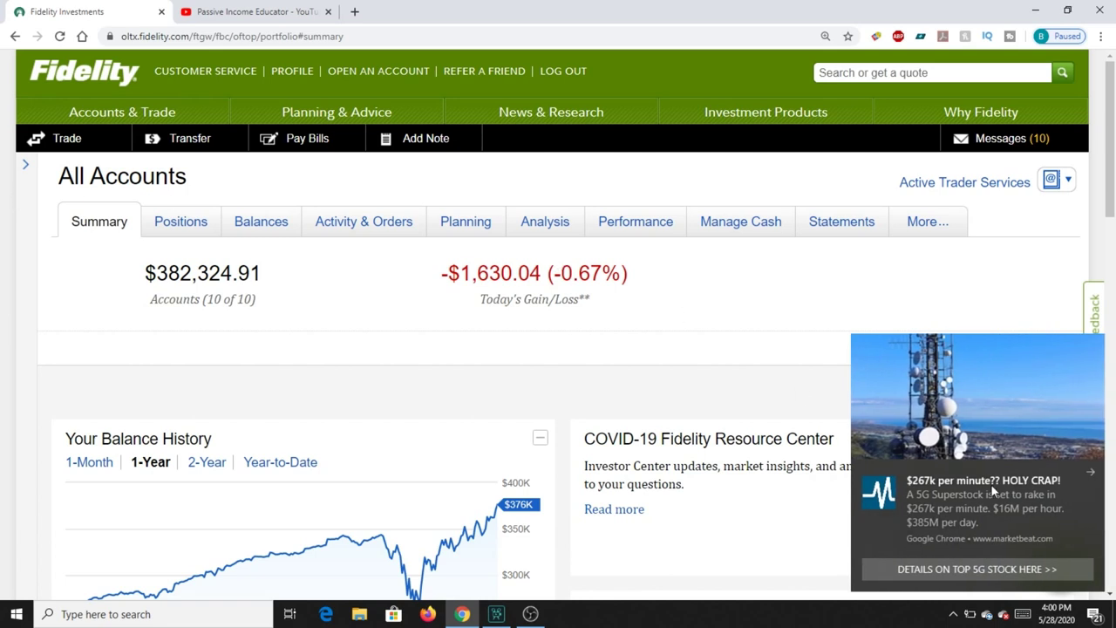
# Dismiss the stock-ad notification and open Activity & Orders for all accounts.
pyautogui.click(1094, 479)
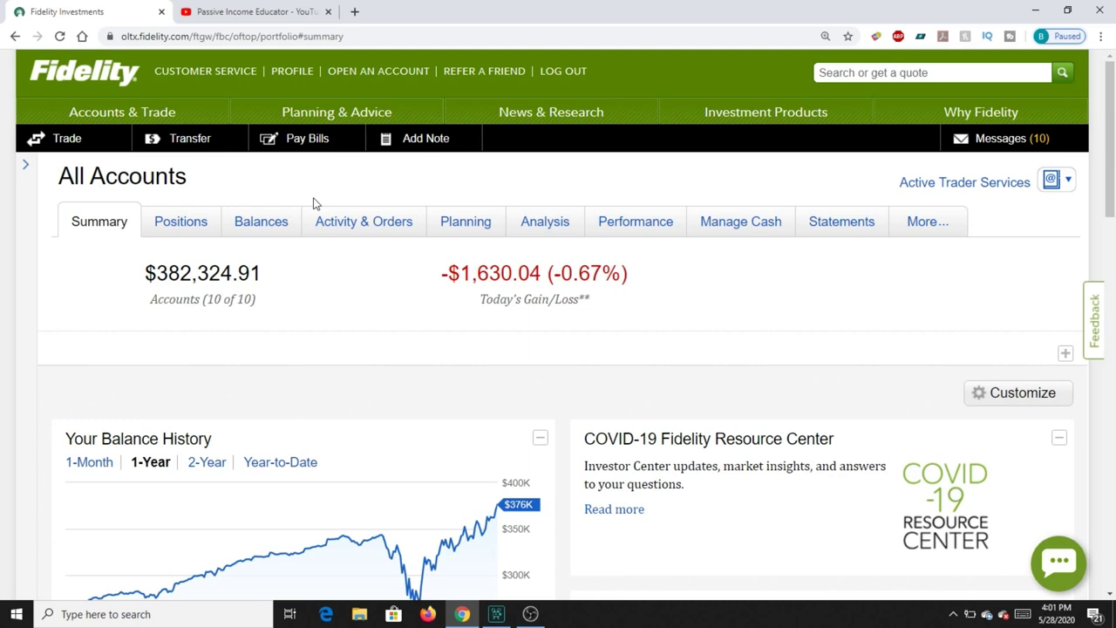
pyautogui.moveTo(137, 118)
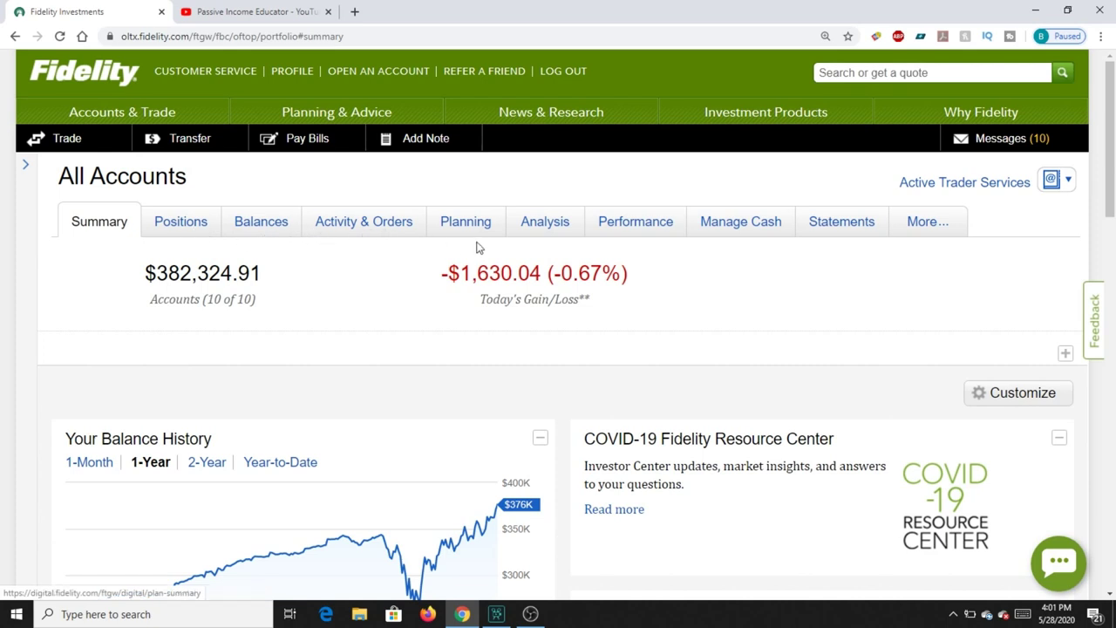
pyautogui.click(367, 226)
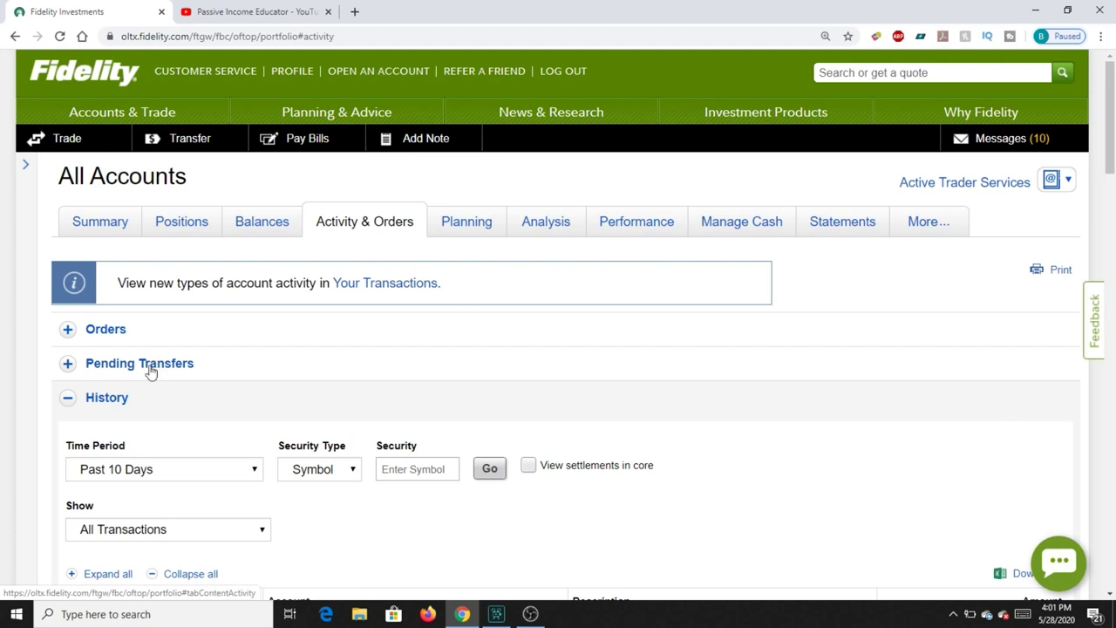
# Collapse the History section, then review the Orders and Pending Transfers sections, closing each one after viewing it.
pyautogui.click(69, 398)
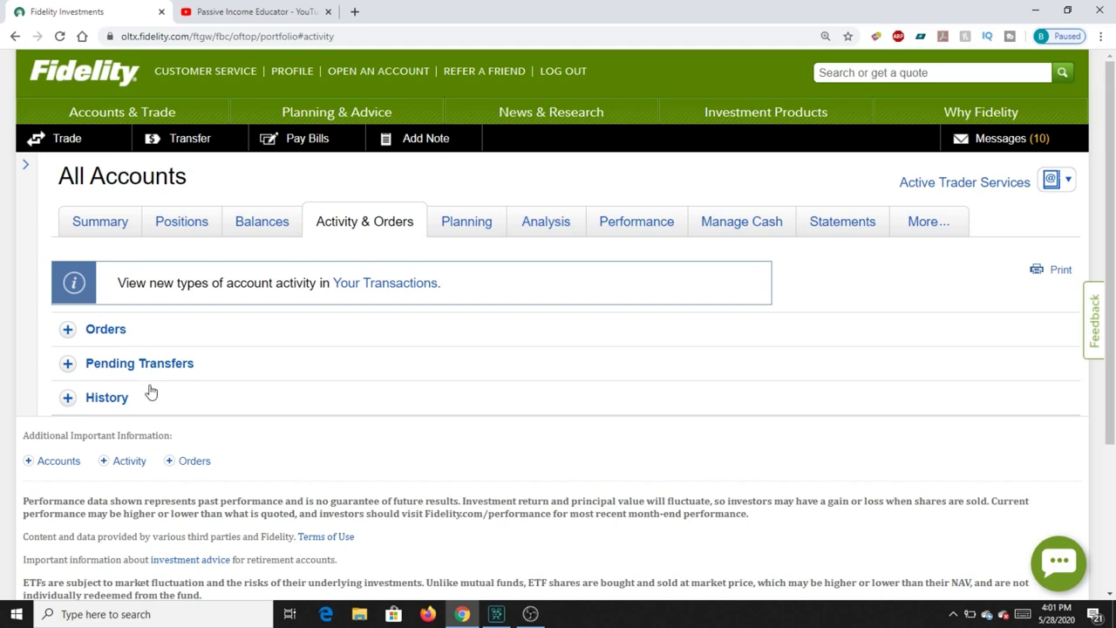
pyautogui.click(73, 333)
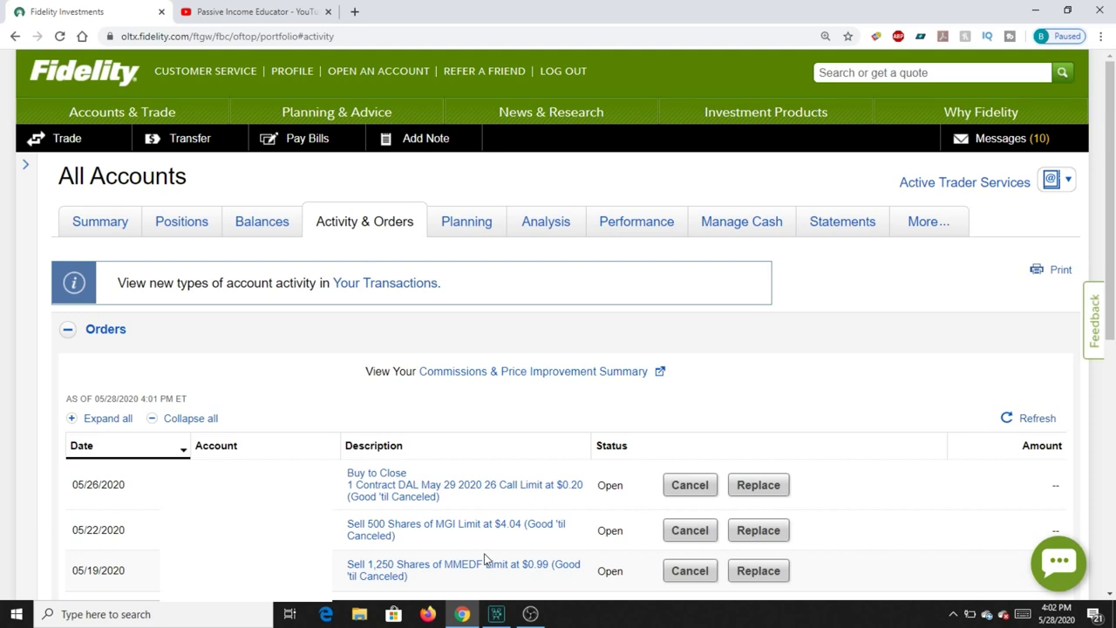
pyautogui.click(67, 332)
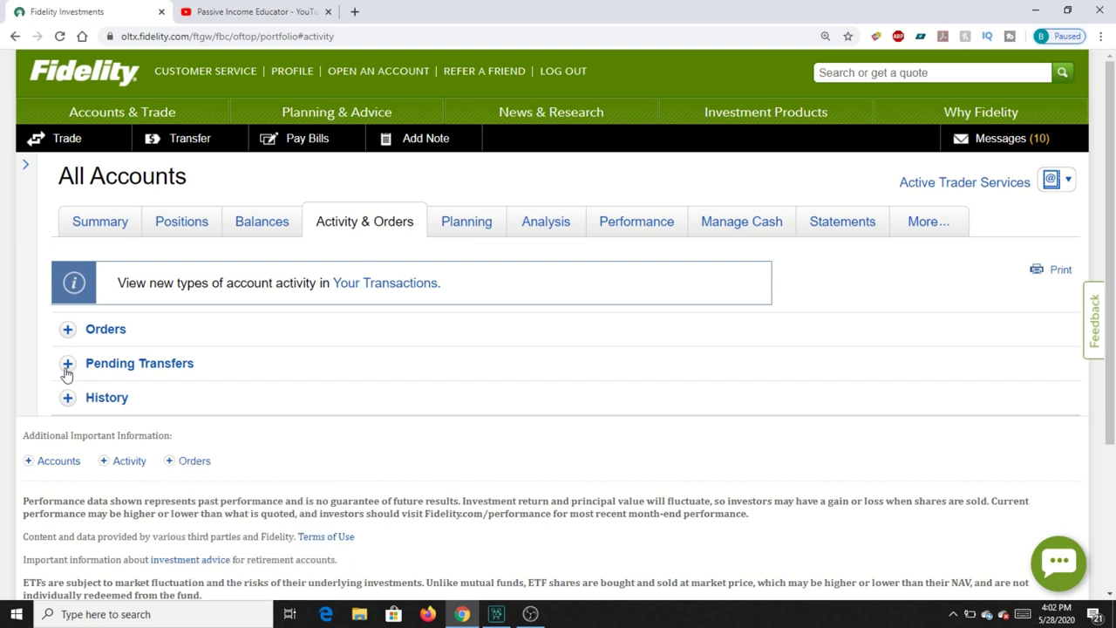
pyautogui.click(67, 366)
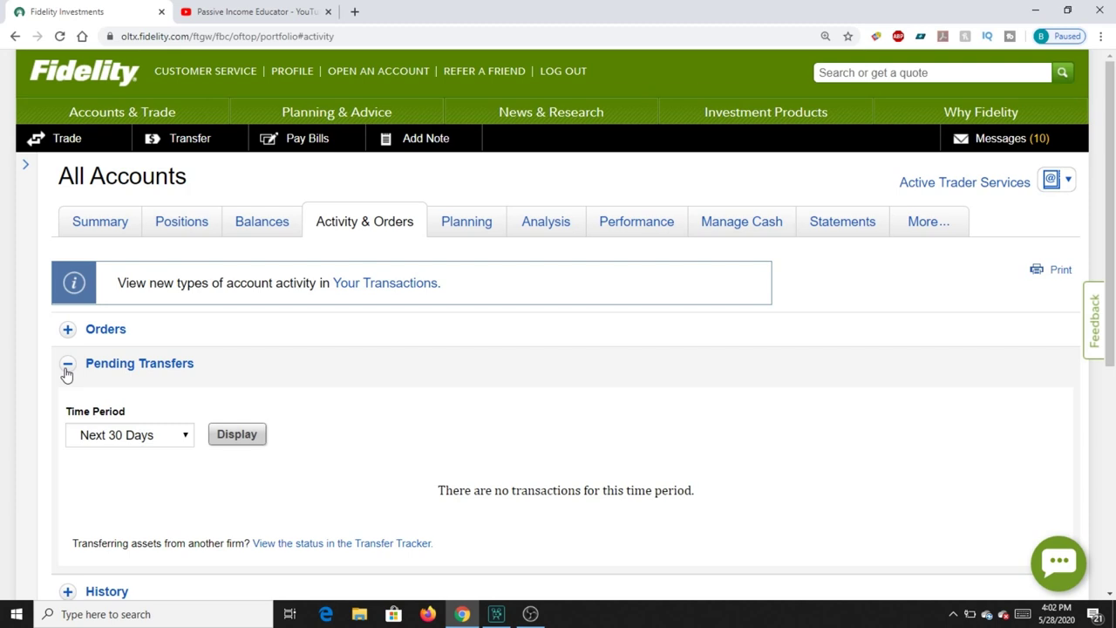
pyautogui.click(66, 375)
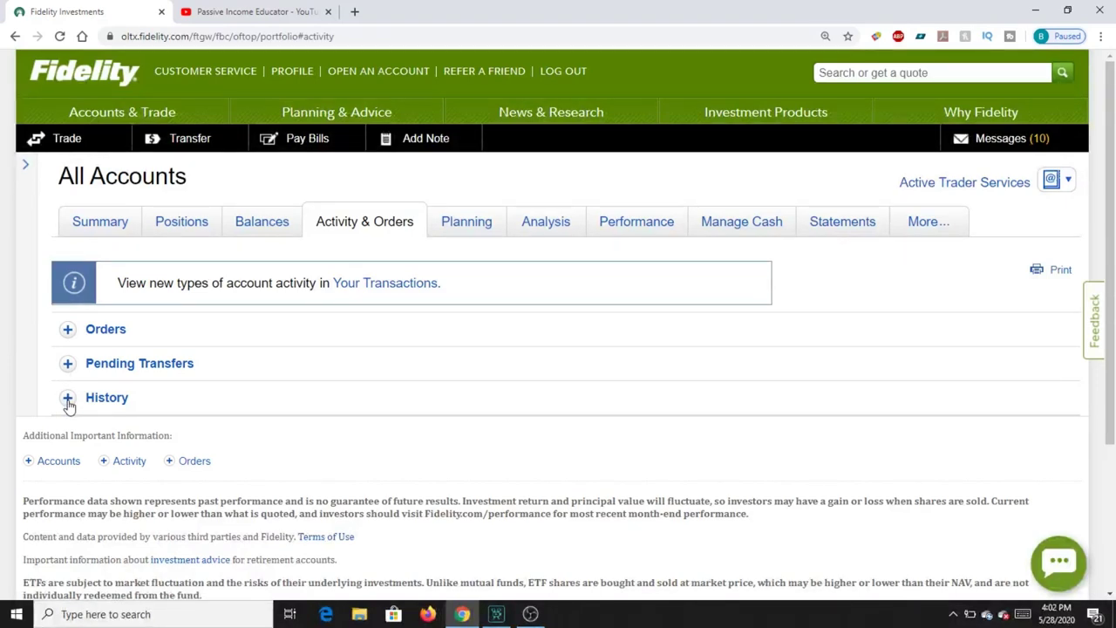
# Expand the History section and look over its filters and the most recent transactions.
pyautogui.click(68, 403)
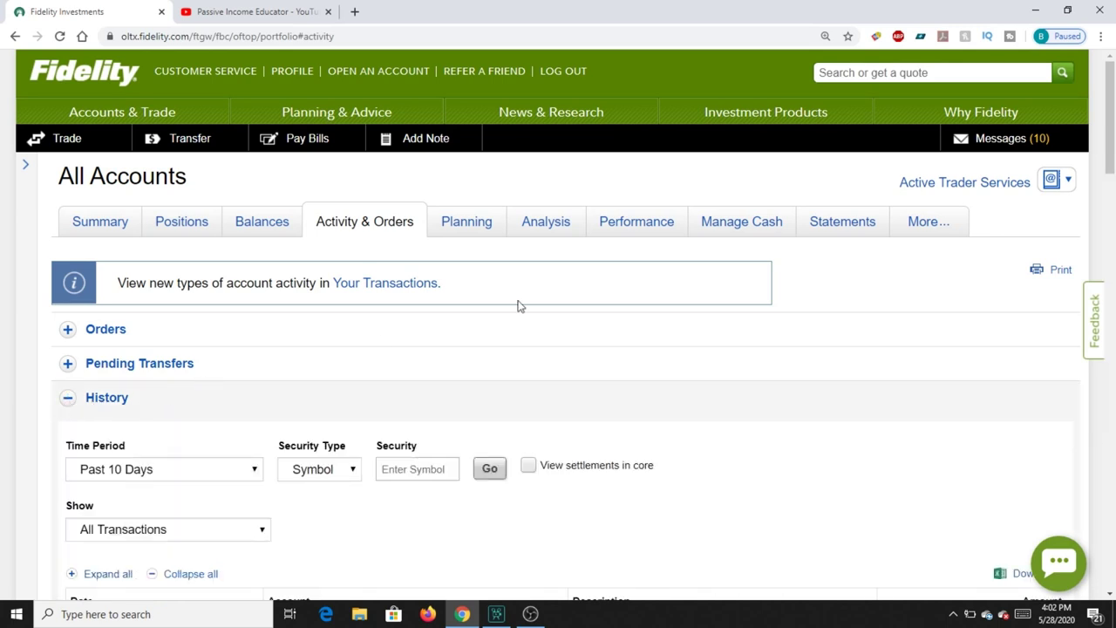
pyautogui.scroll(-1, 1103, 135)
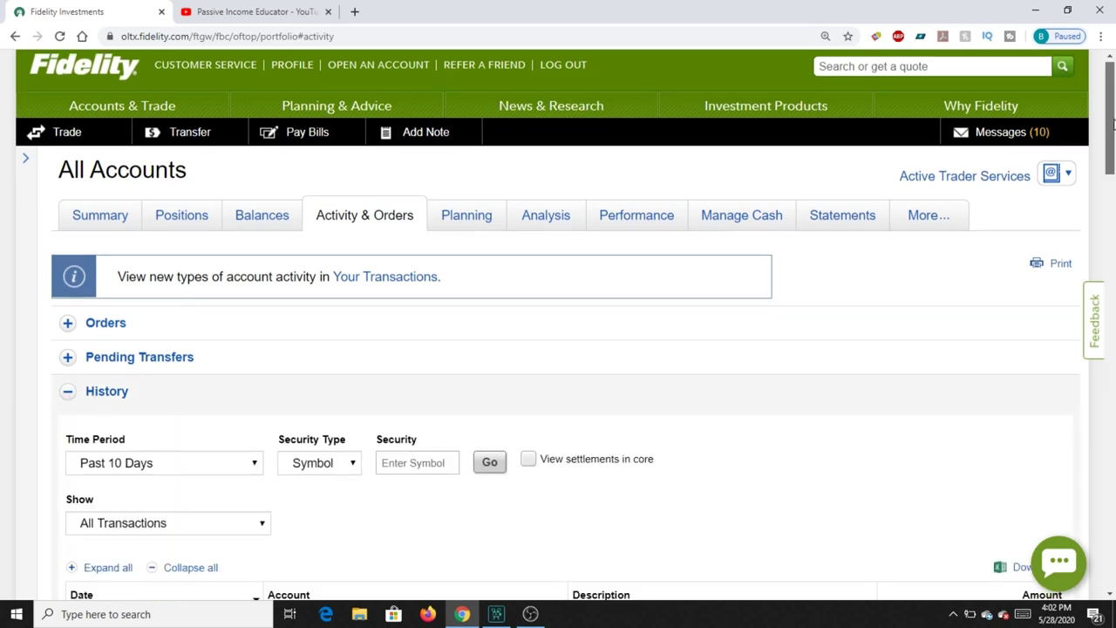
pyautogui.moveTo(1113, 129); pyautogui.dragTo(1112, 150)
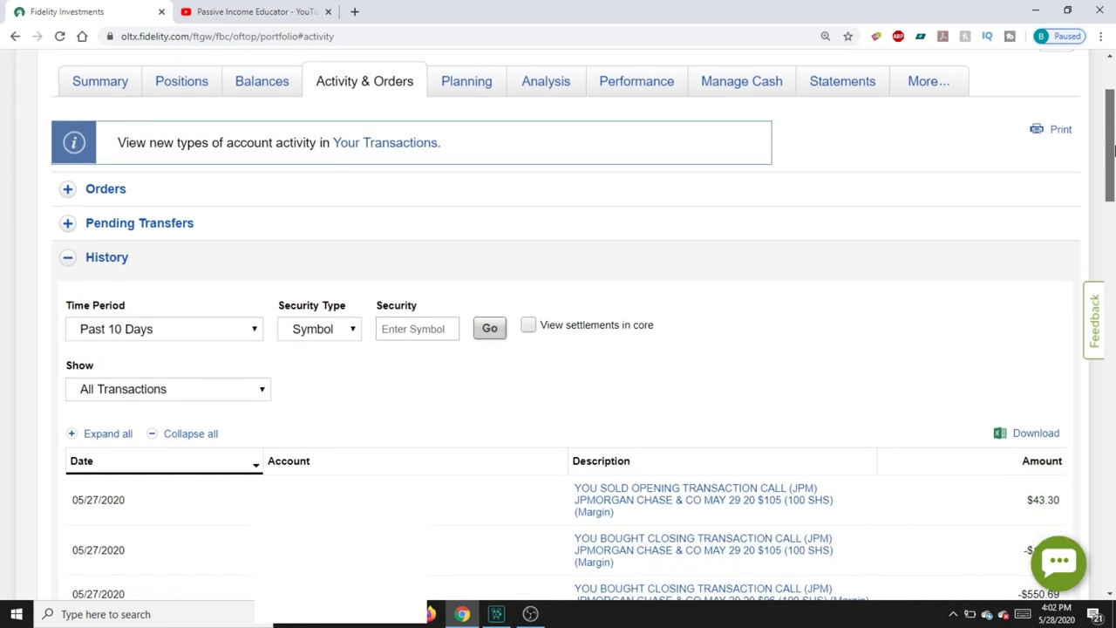
pyautogui.moveTo(1114, 150); pyautogui.dragTo(1112, 145)
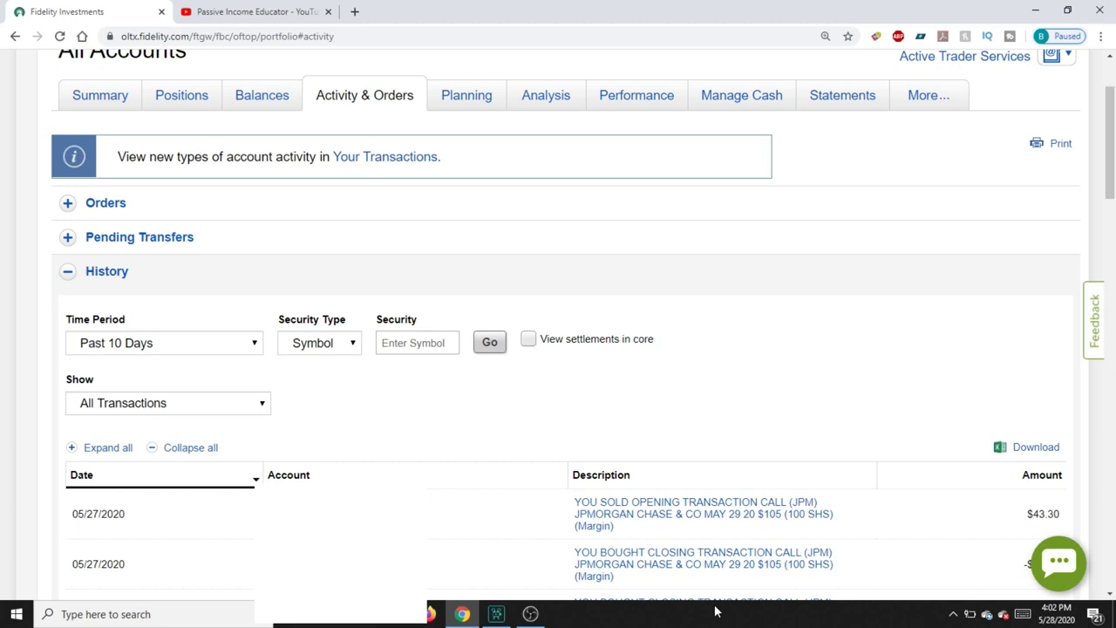
pyautogui.click(259, 408)
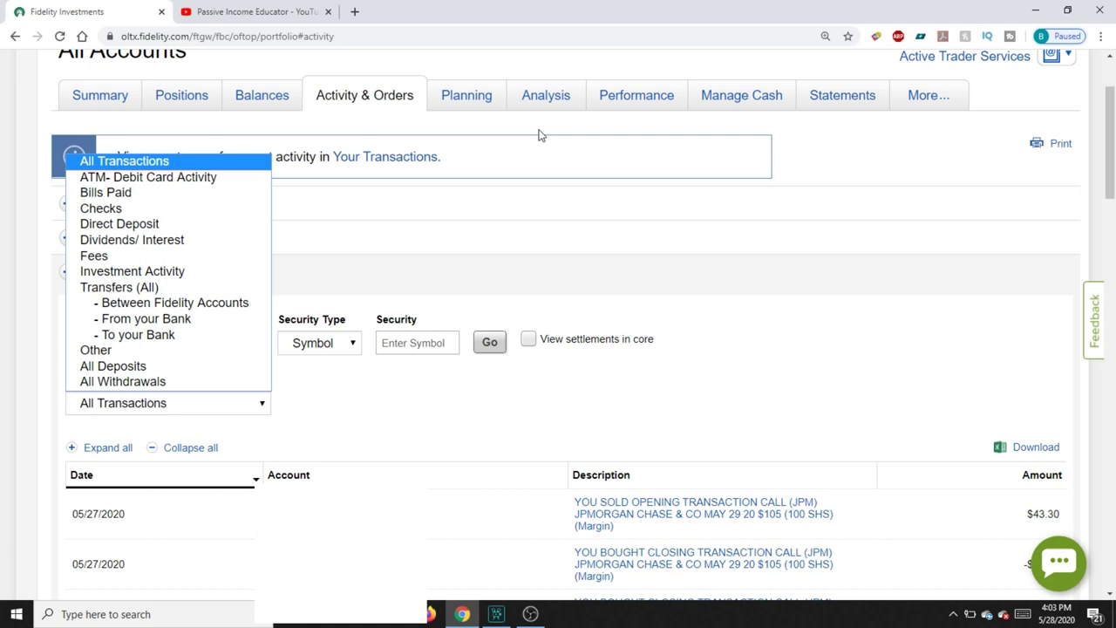
pyautogui.click(418, 383)
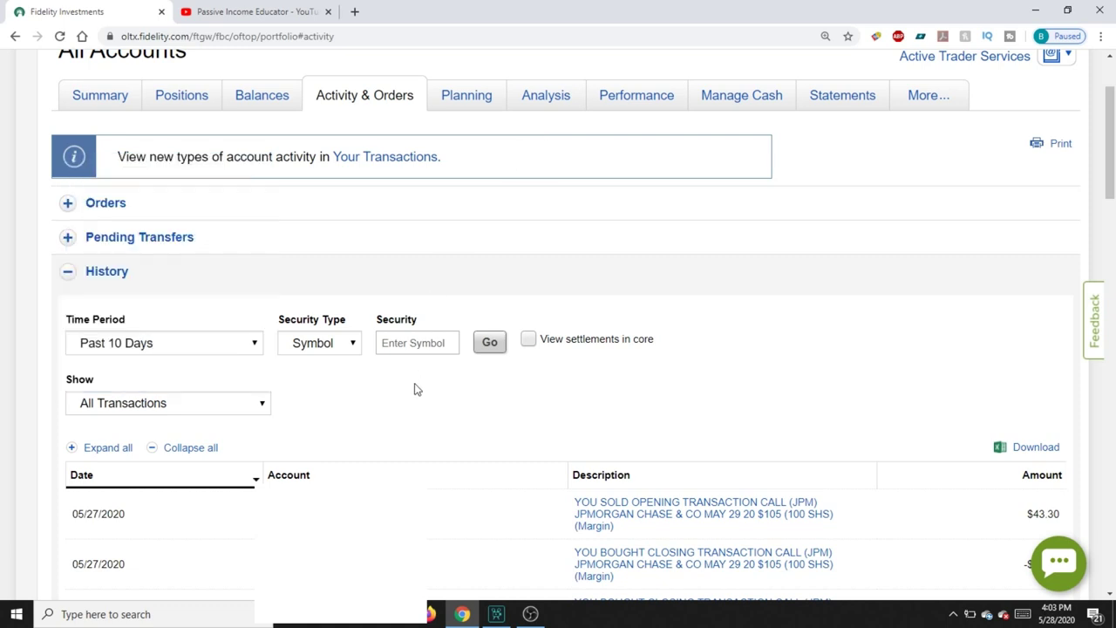
pyautogui.click(251, 349)
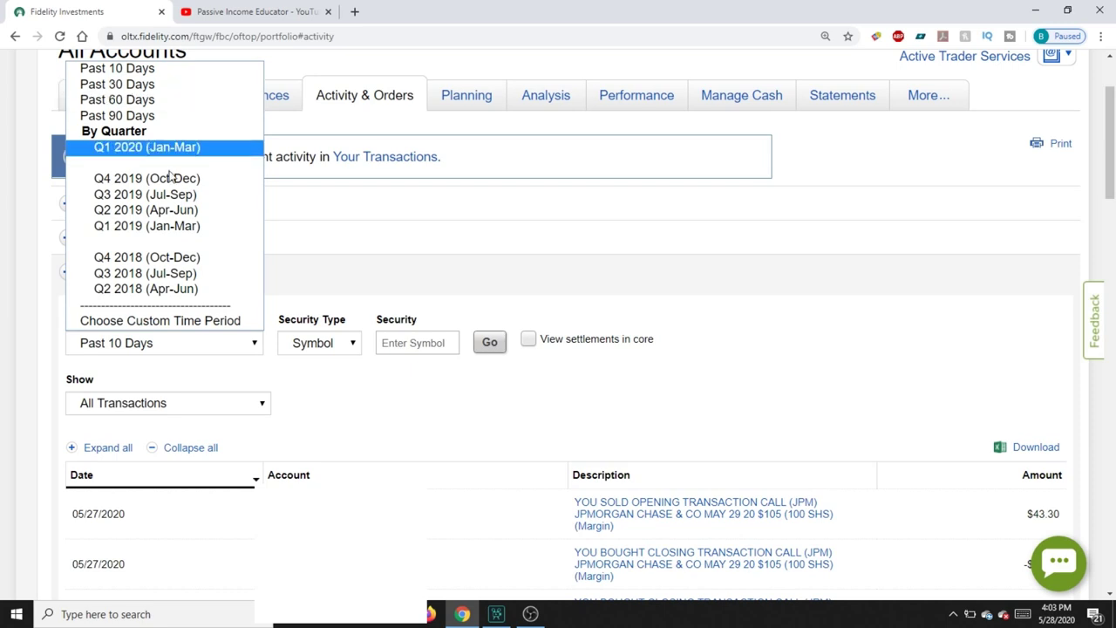
pyautogui.click(345, 397)
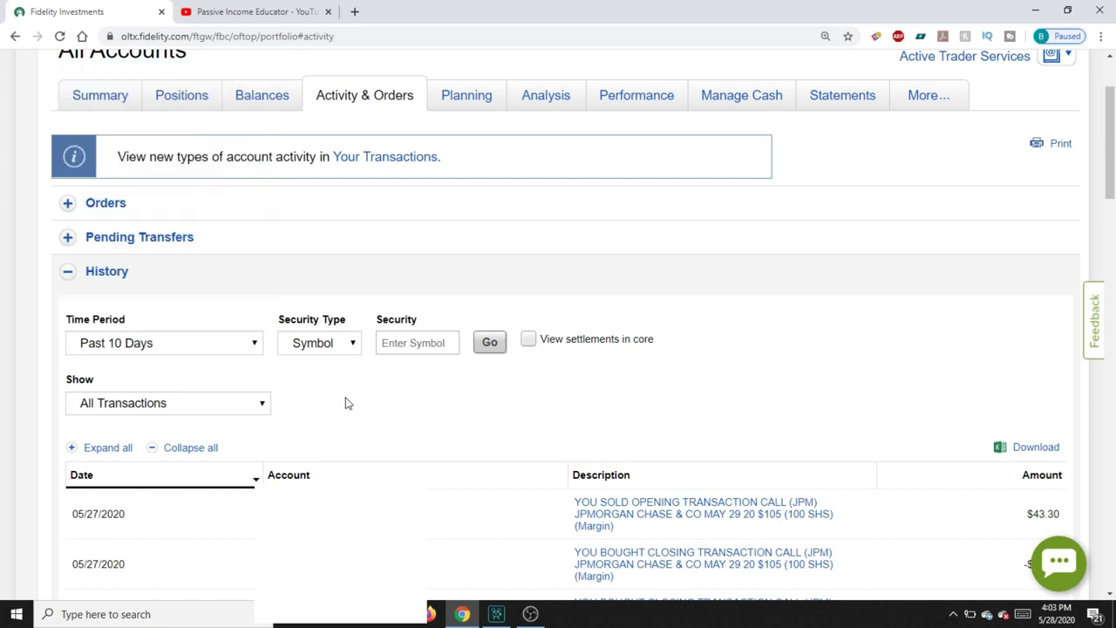
pyautogui.click(264, 405)
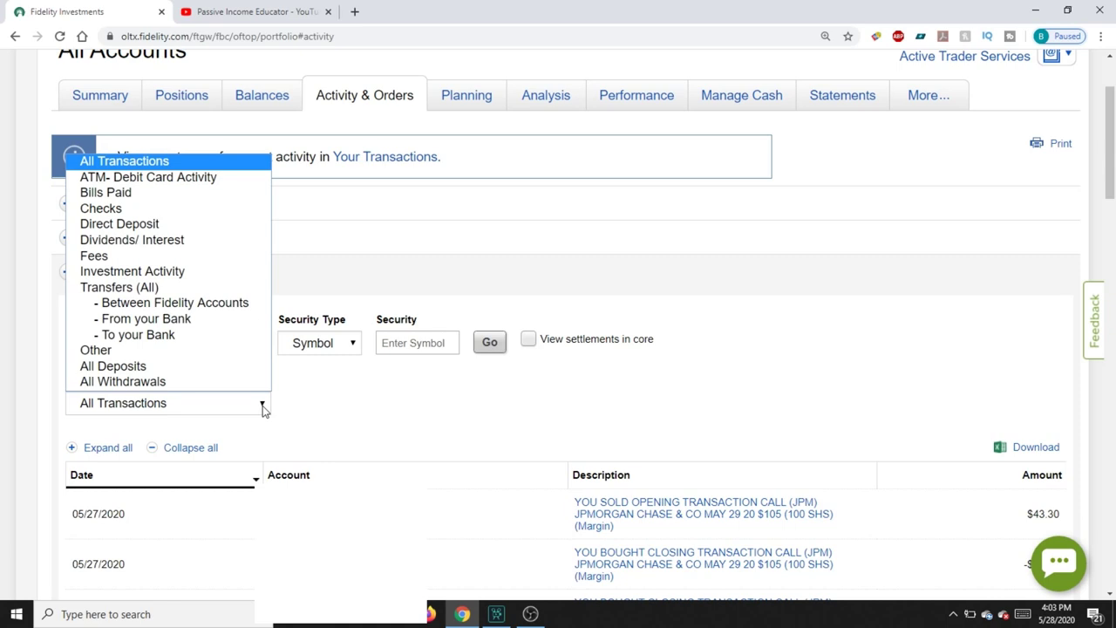
pyautogui.click(263, 407)
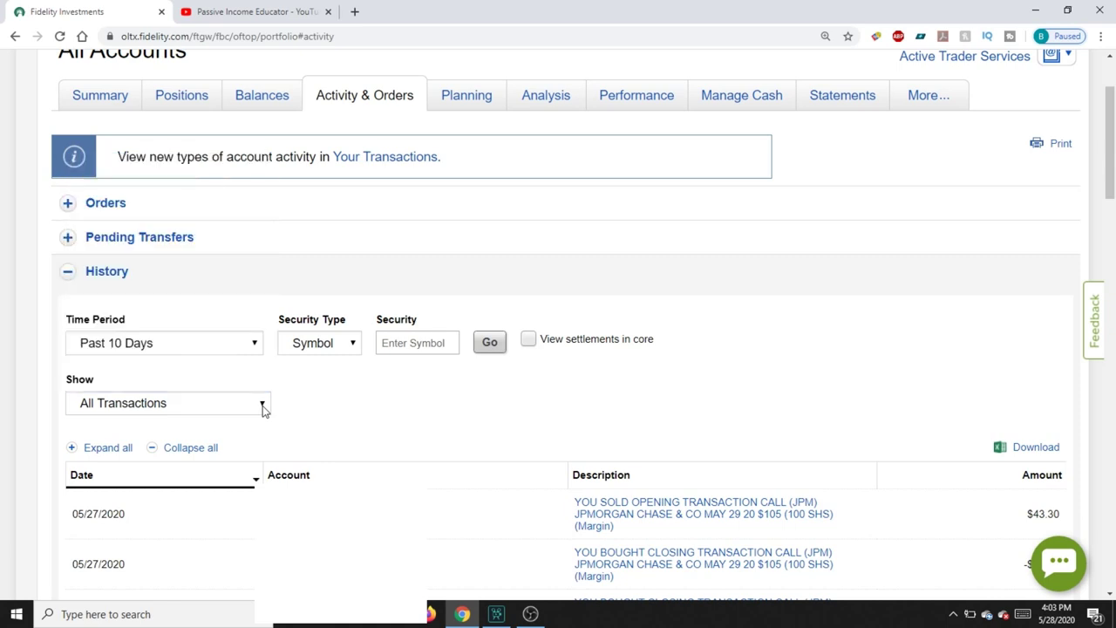
# Filter the transaction history to Dividends/ Interest and set its time period to Past 90 Days.
pyautogui.click(263, 406)
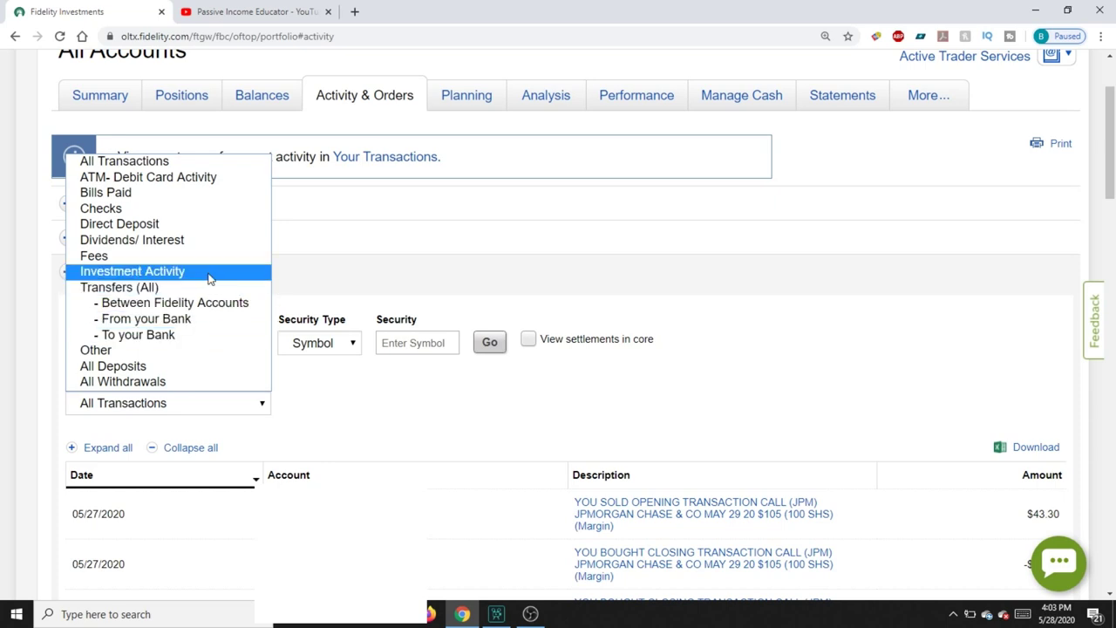
pyautogui.click(206, 244)
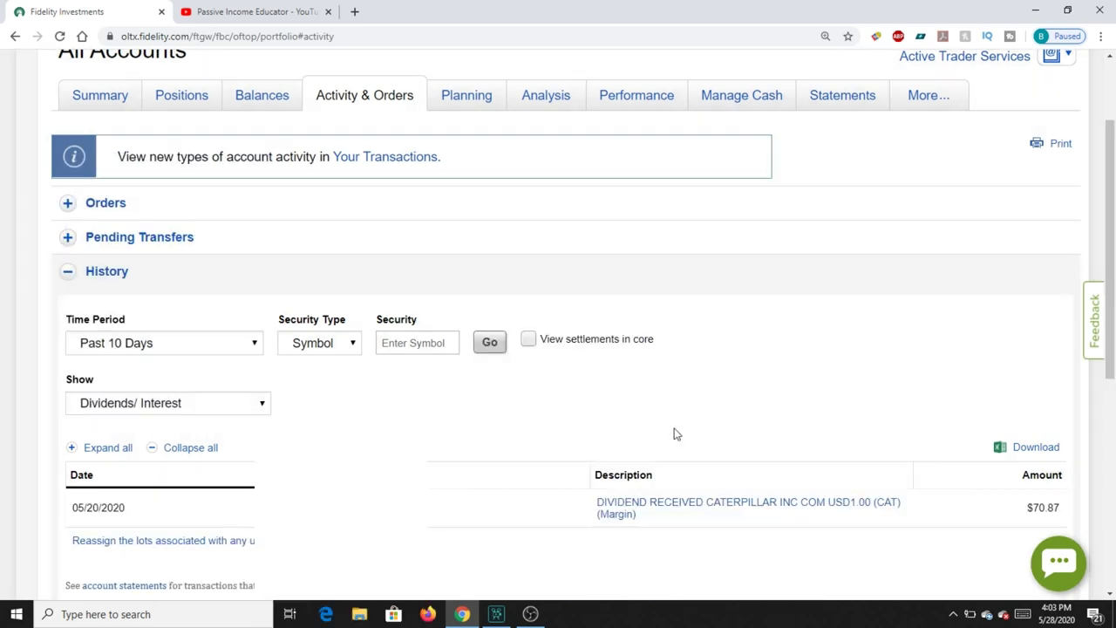
pyautogui.scroll(-1, 677, 433)
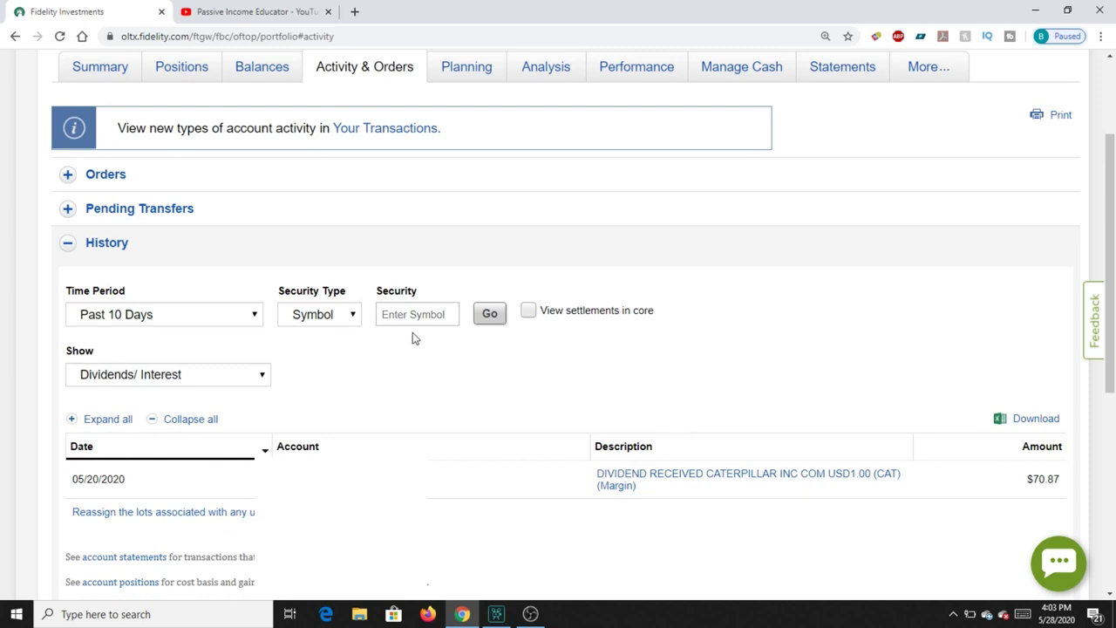
pyautogui.click(255, 325)
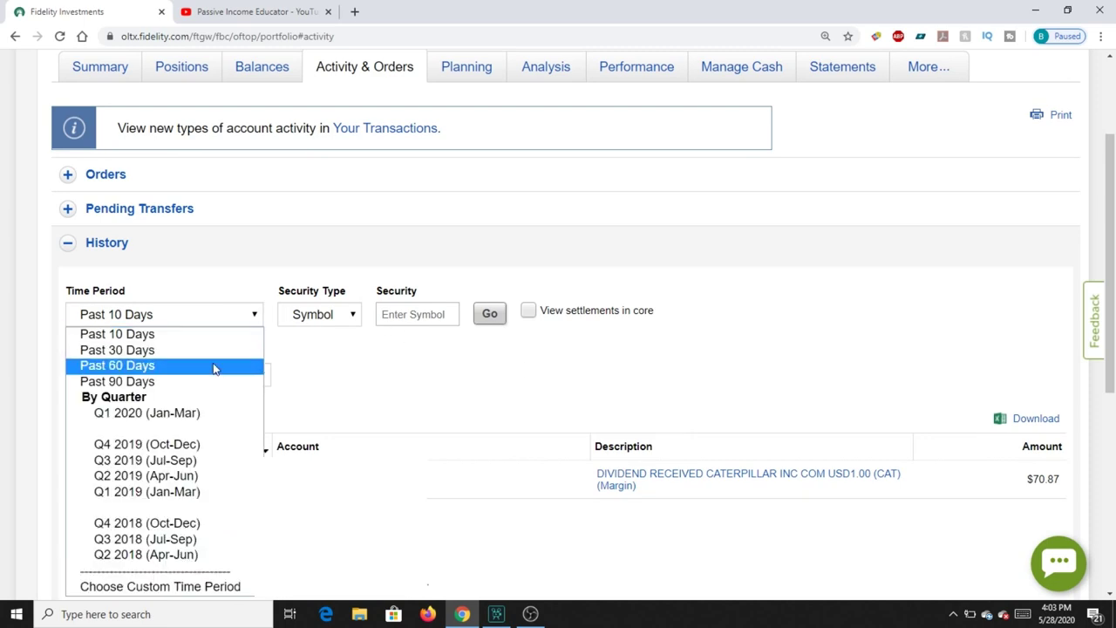
pyautogui.click(196, 384)
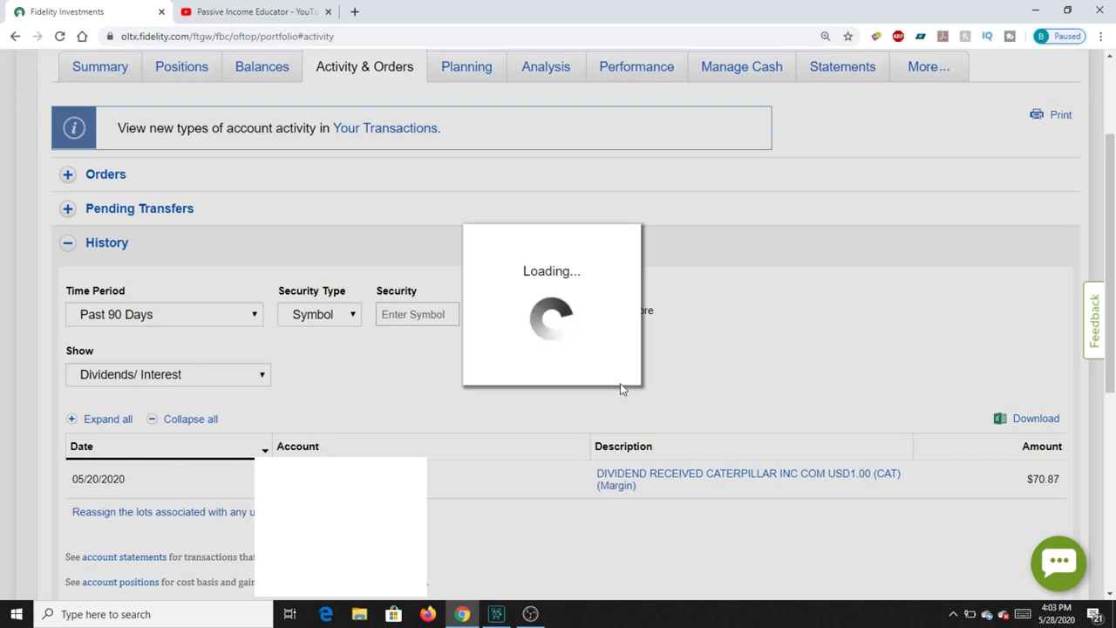
# Examine the dates, descriptions and amounts of the dividend and reinvestment entries in the filtered history.
pyautogui.scroll(-1, 714, 383)
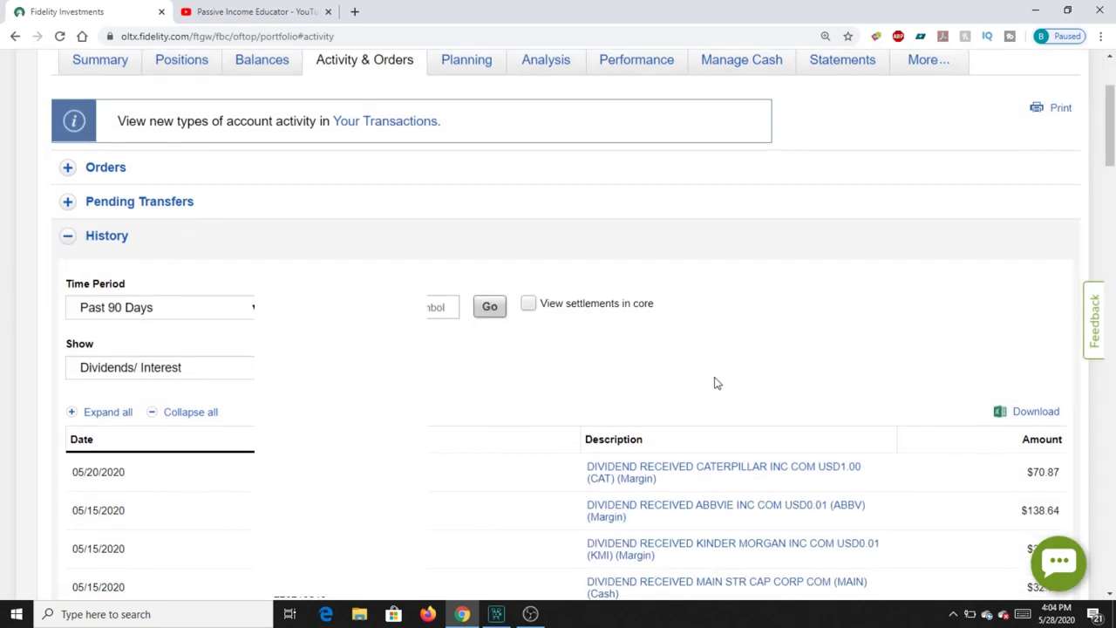
pyautogui.scroll(-1, 714, 384)
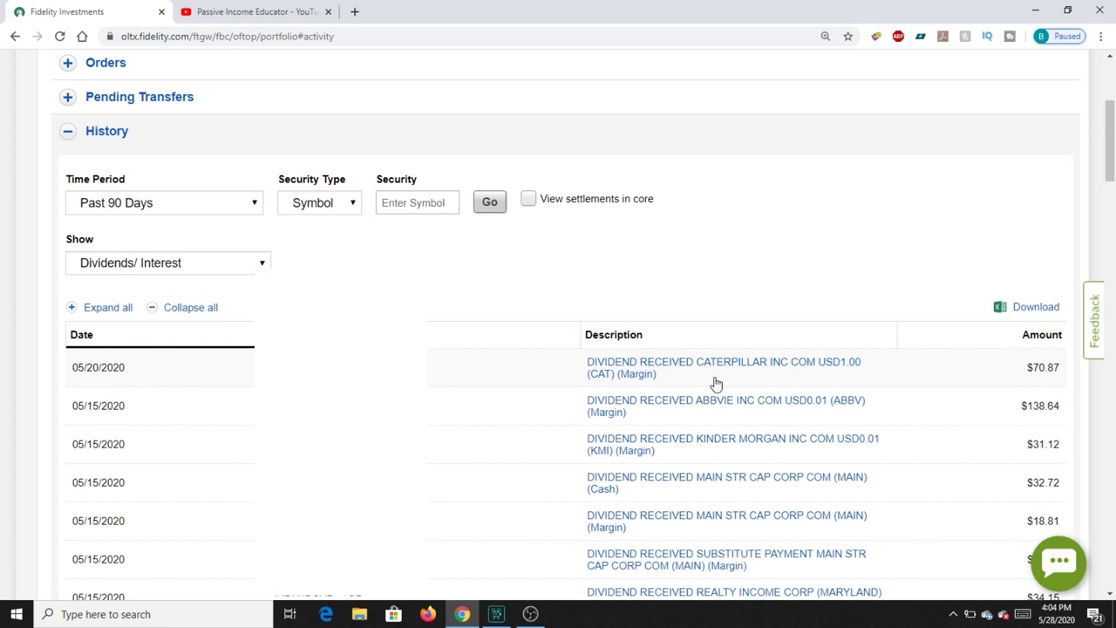
pyautogui.scroll(-1, 714, 383)
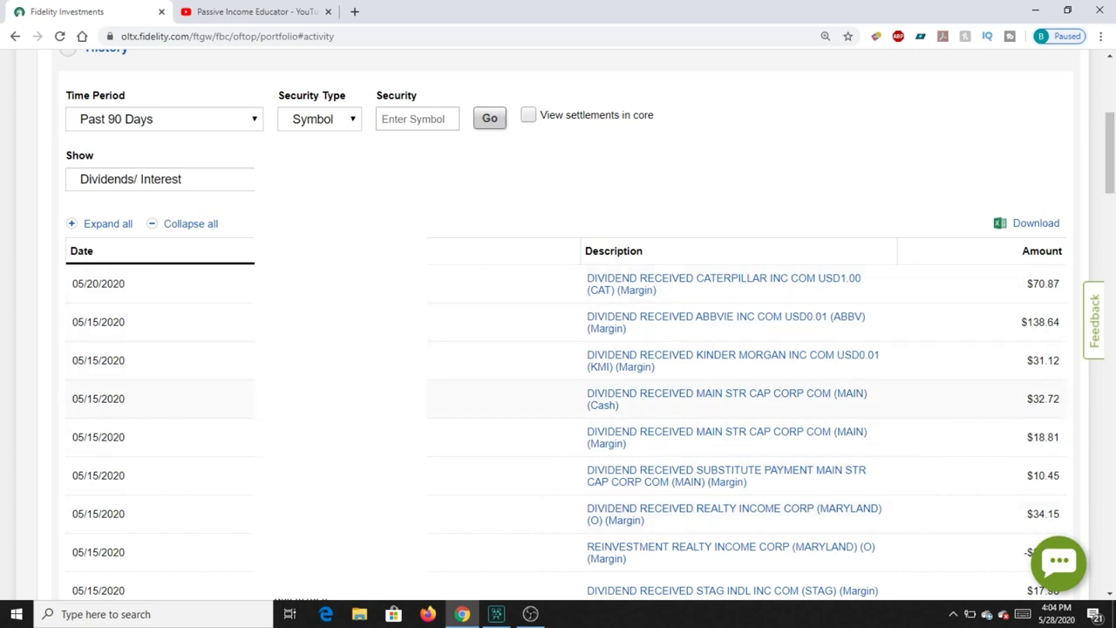
pyautogui.scroll(-1, 587, 324)
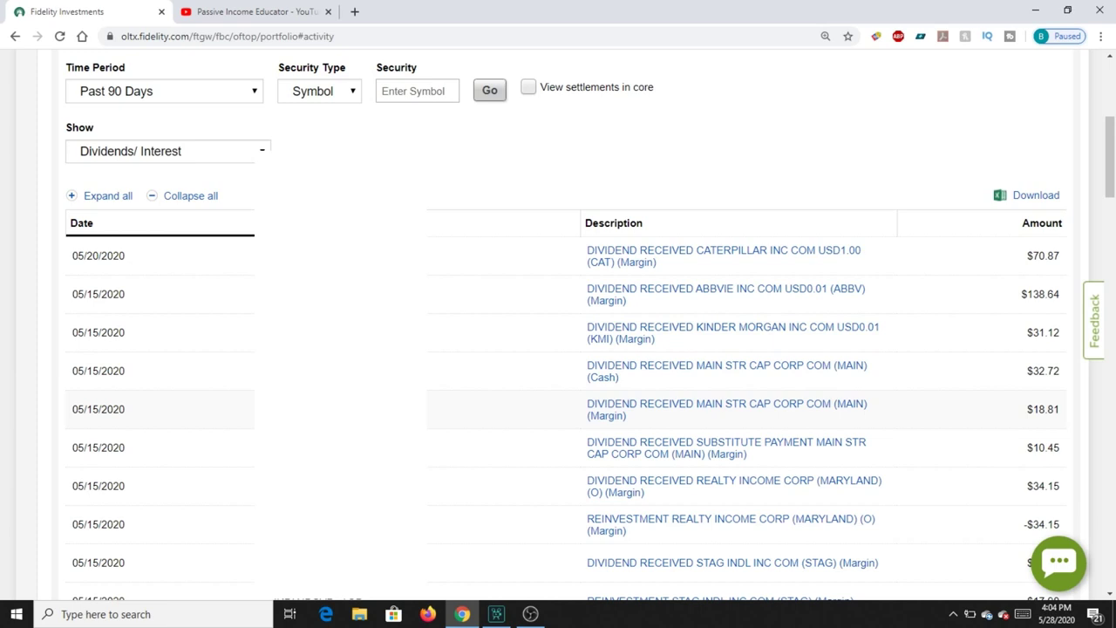
pyautogui.scroll(-1, 587, 323)
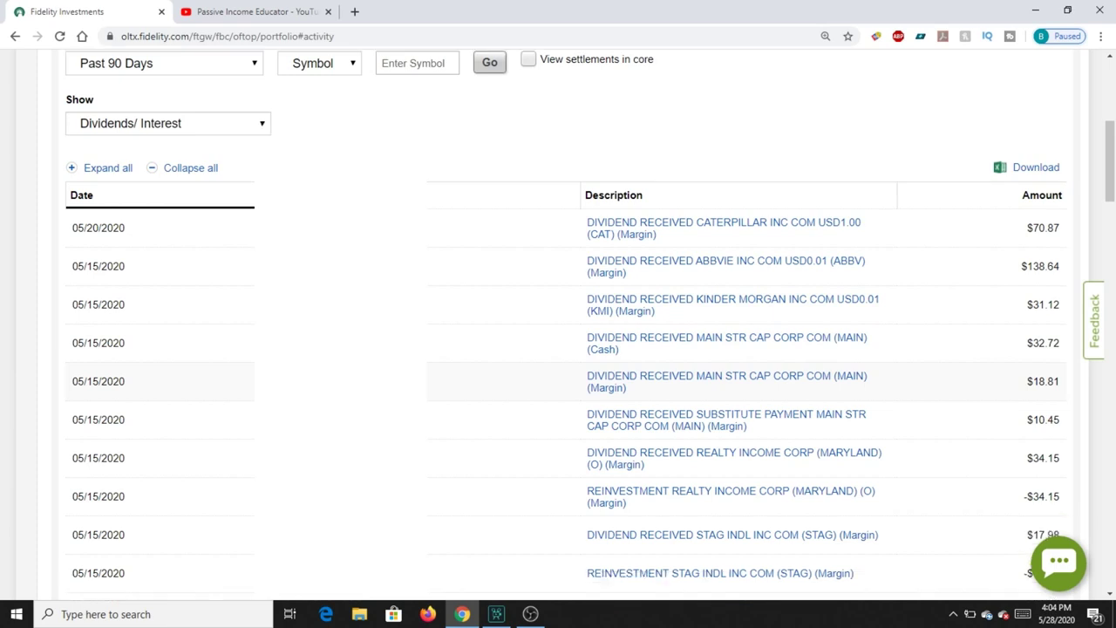
pyautogui.scroll(-1, 587, 323)
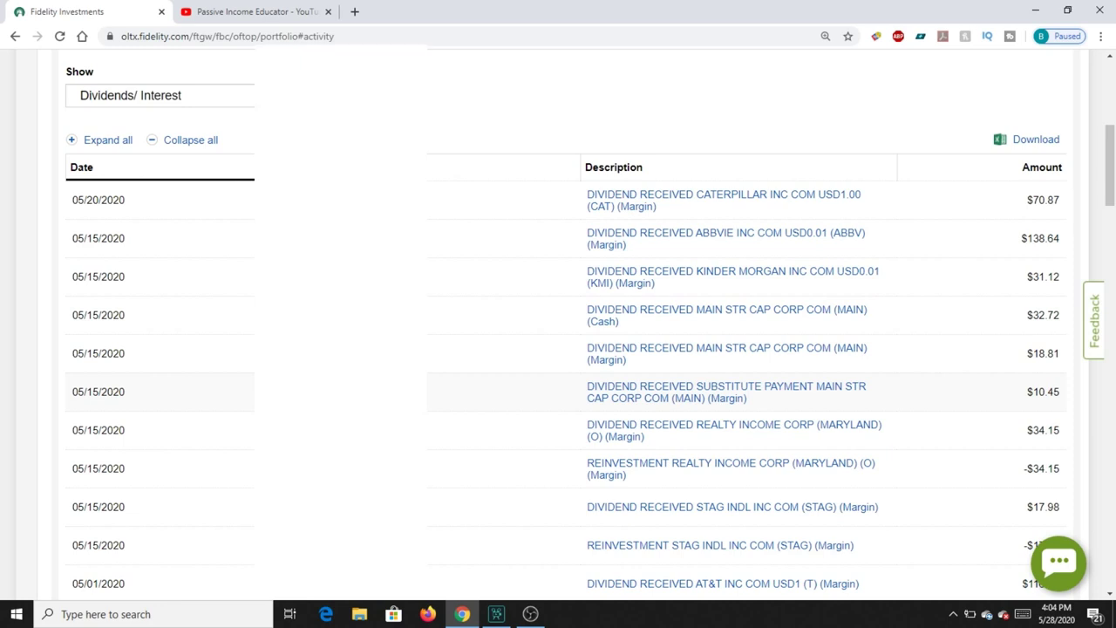
pyautogui.scroll(-1, 566, 396)
pyautogui.scroll(-1, 590, 325)
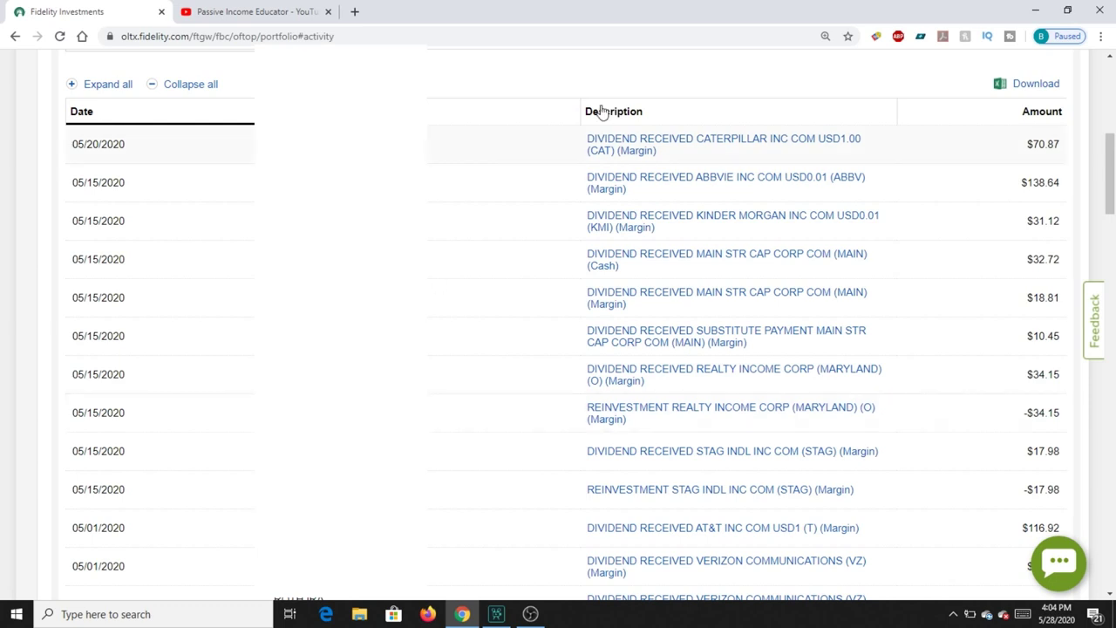
pyautogui.scroll(-1, 662, 155)
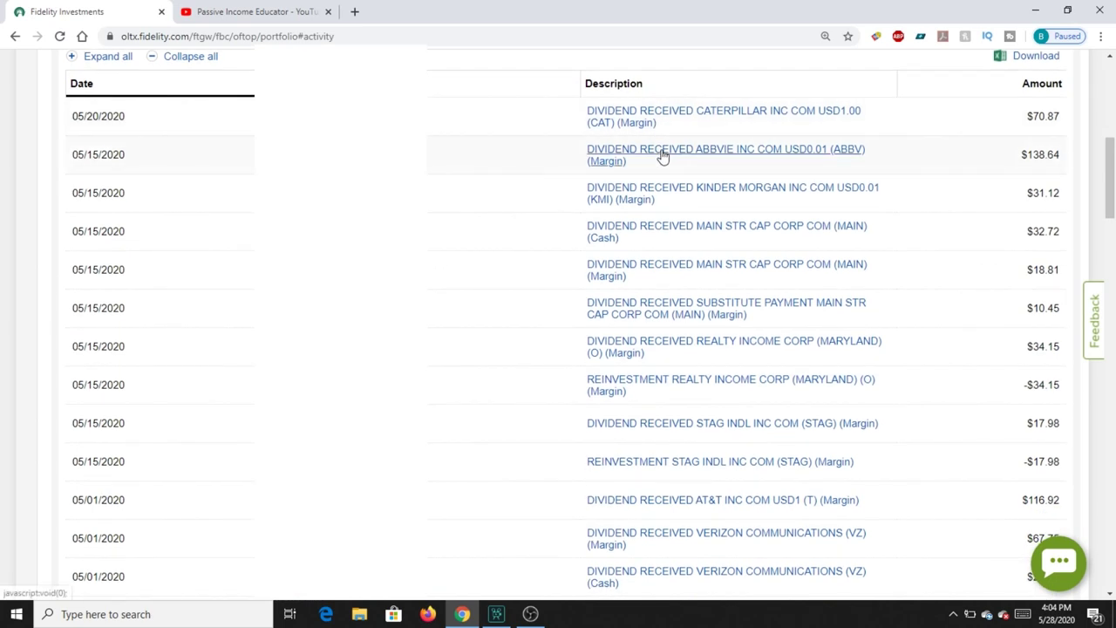
pyautogui.scroll(-1, 662, 155)
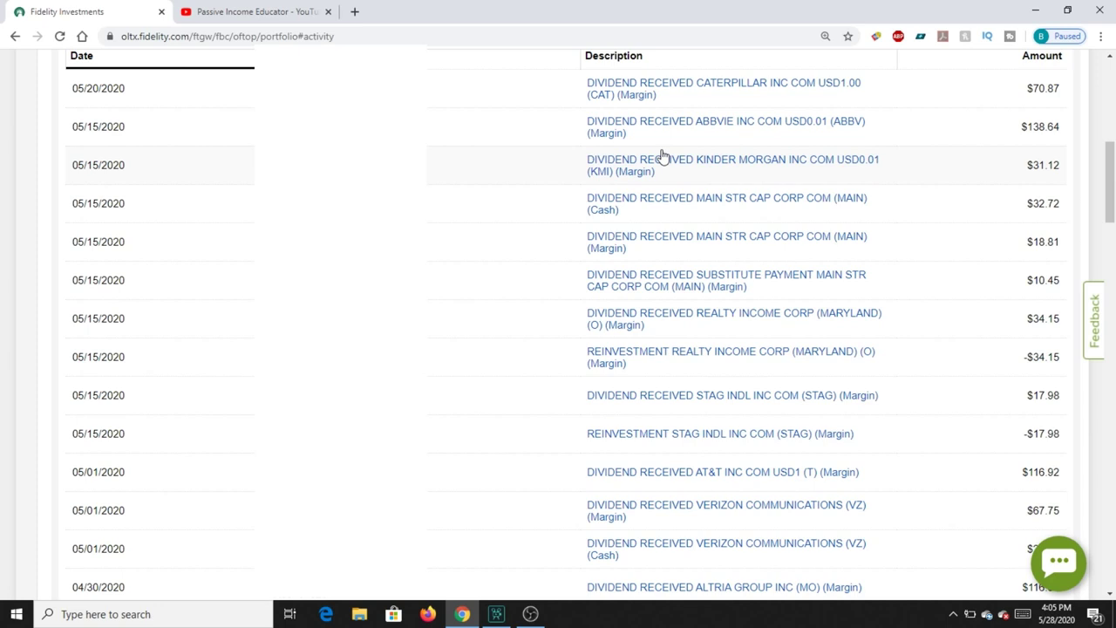
pyautogui.scroll(-1, 662, 156)
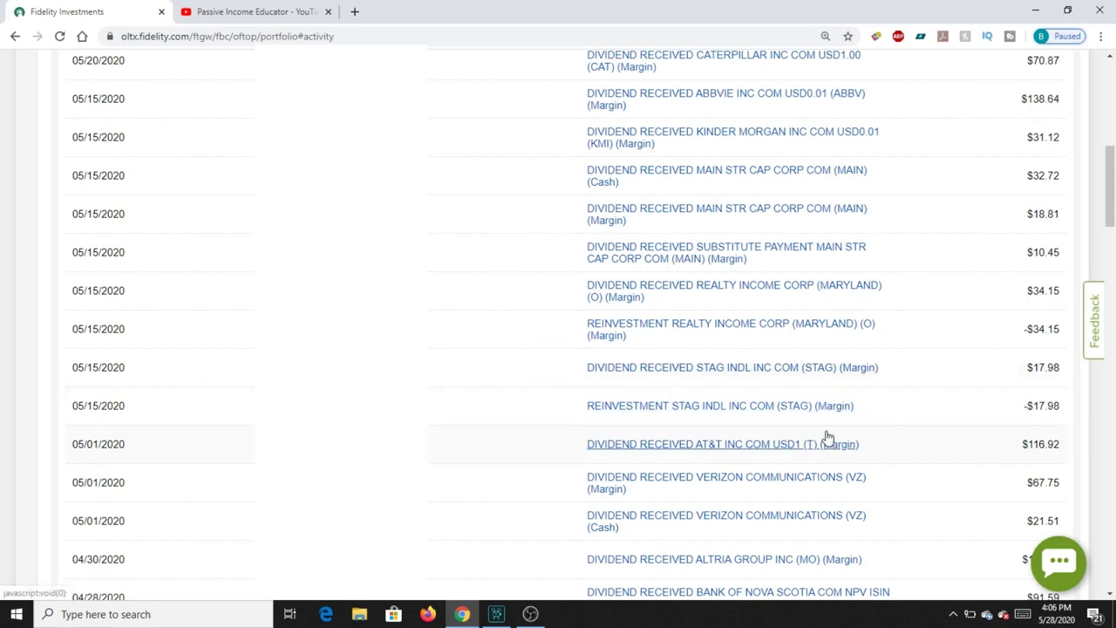
pyautogui.scroll(2, 806, 414)
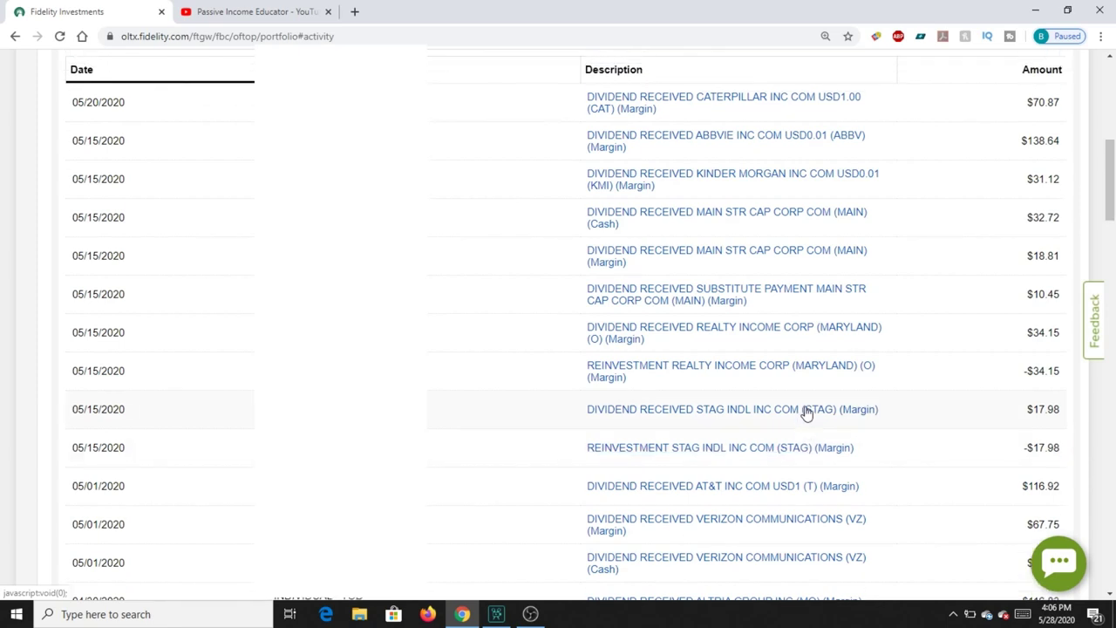
pyautogui.scroll(-1, 806, 413)
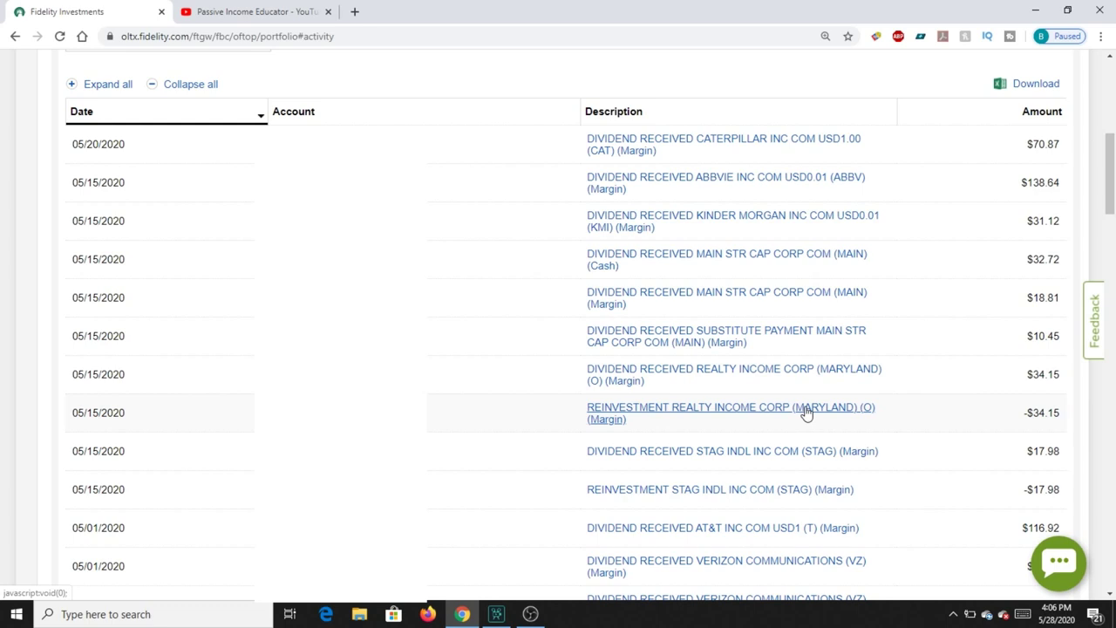
# Switch the activity page from all accounts to the INDIVIDUAL - TOD account and collapse its History section.
pyautogui.scroll(4, 806, 412)
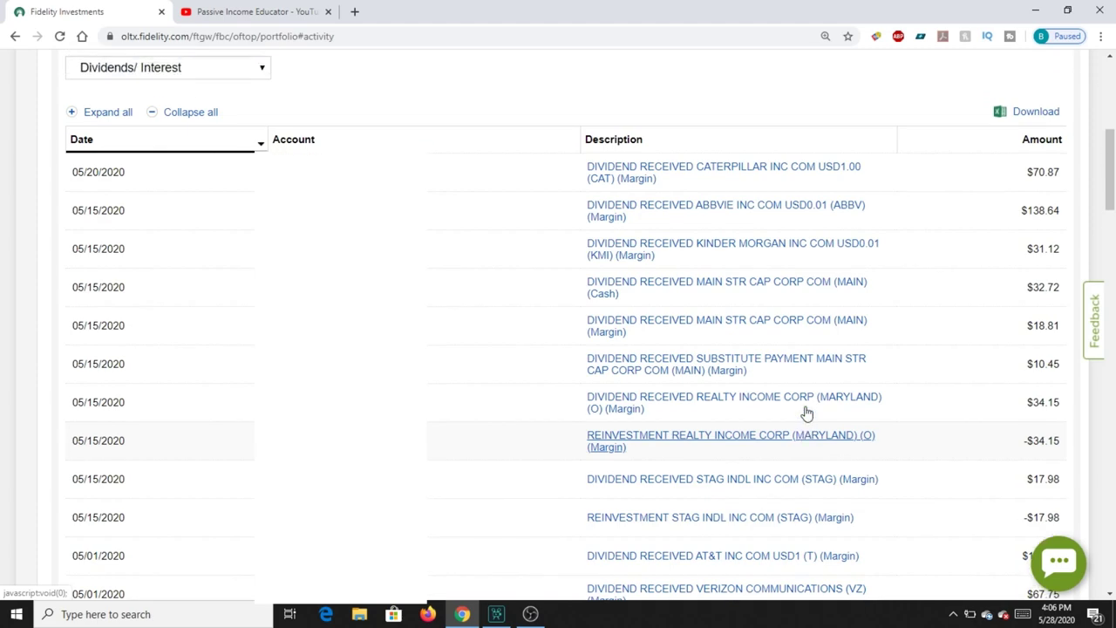
pyautogui.scroll(3, 806, 412)
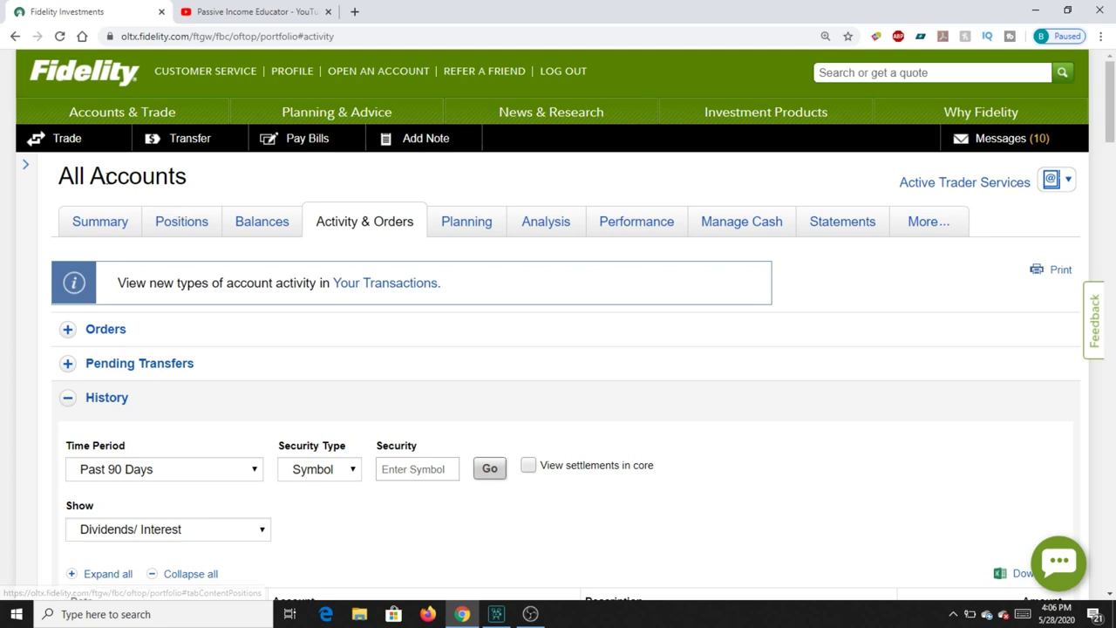
pyautogui.click(29, 168)
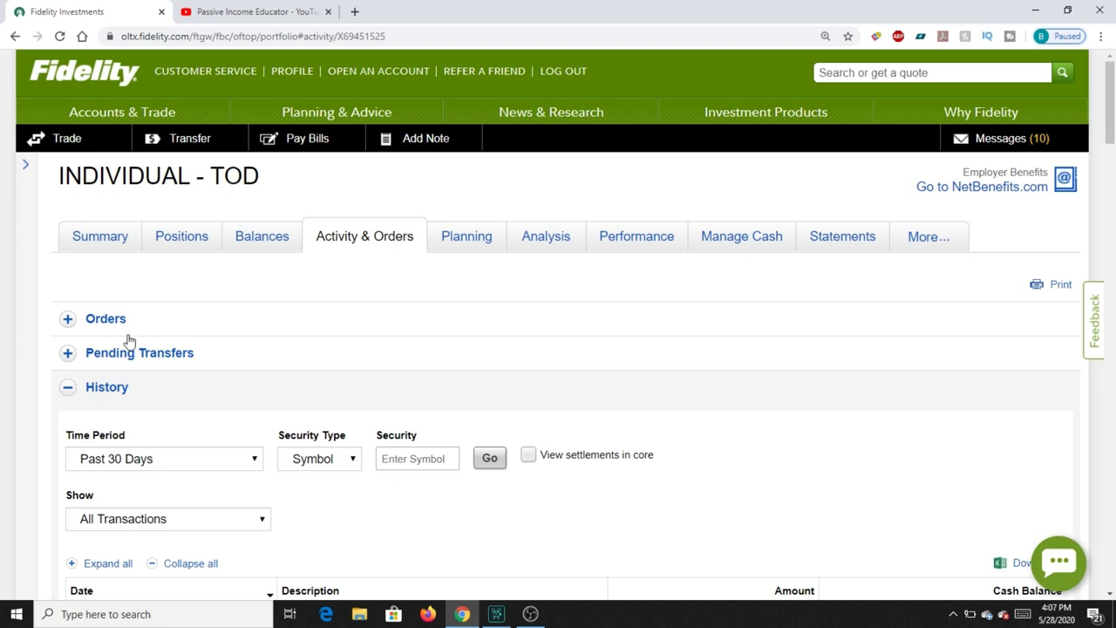
pyautogui.click(131, 391)
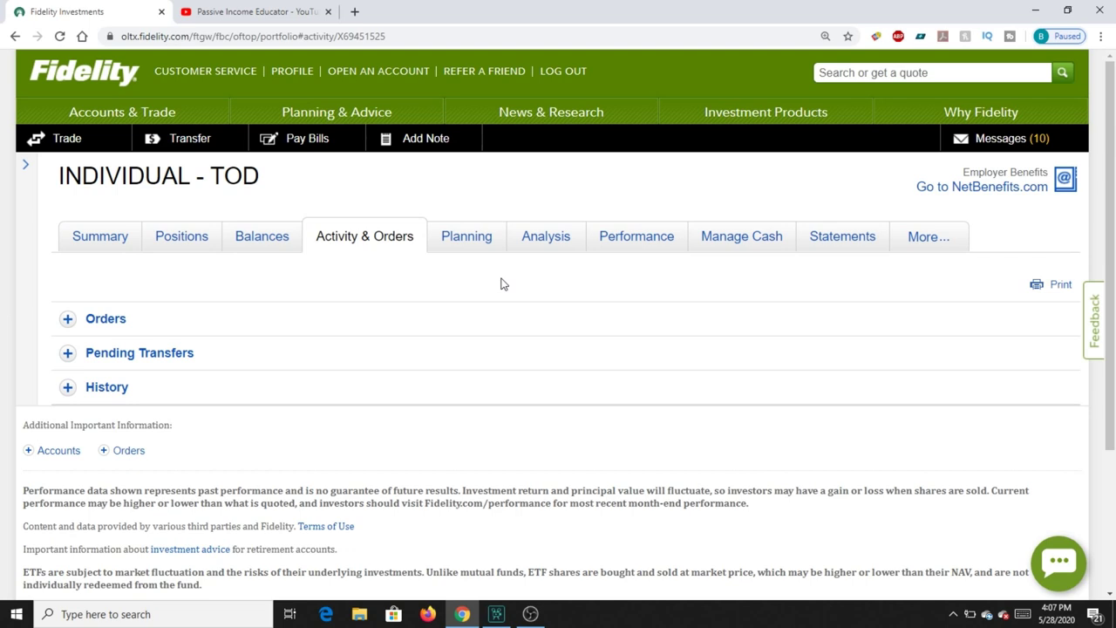
# Open the account's year-to-date tax information and check which tax years are available, keeping 2020.
pyautogui.click(940, 236)
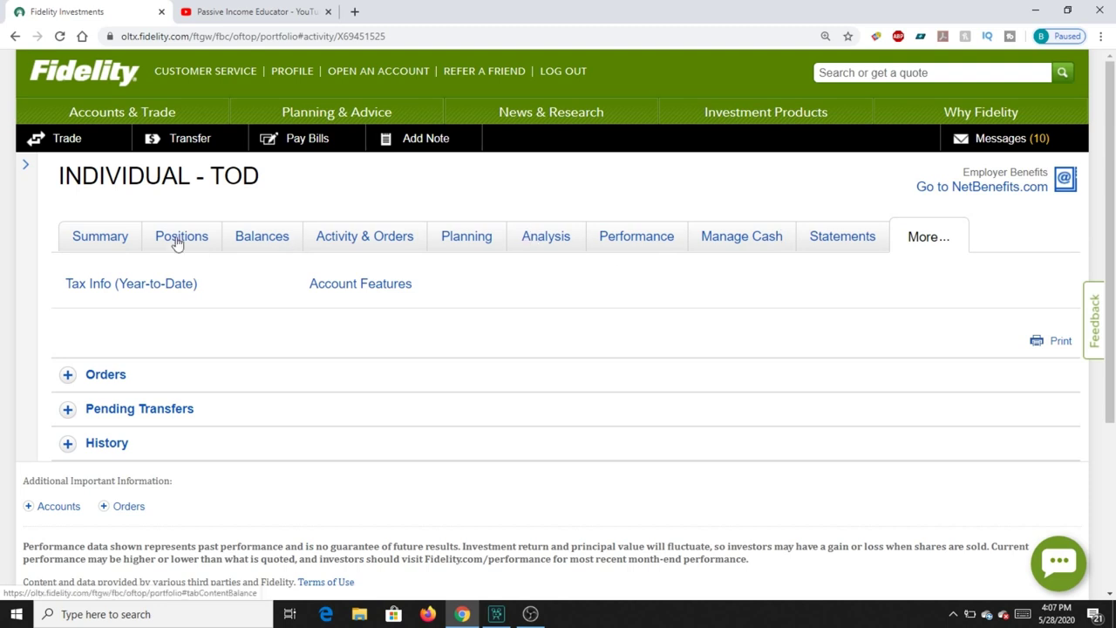
pyautogui.click(143, 286)
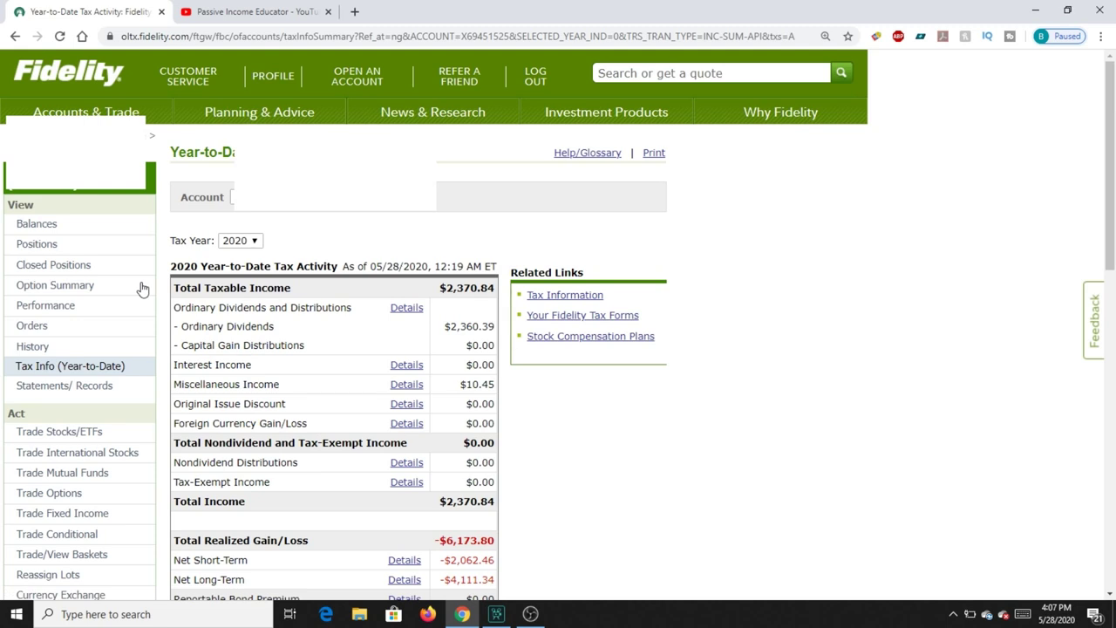
pyautogui.click(250, 243)
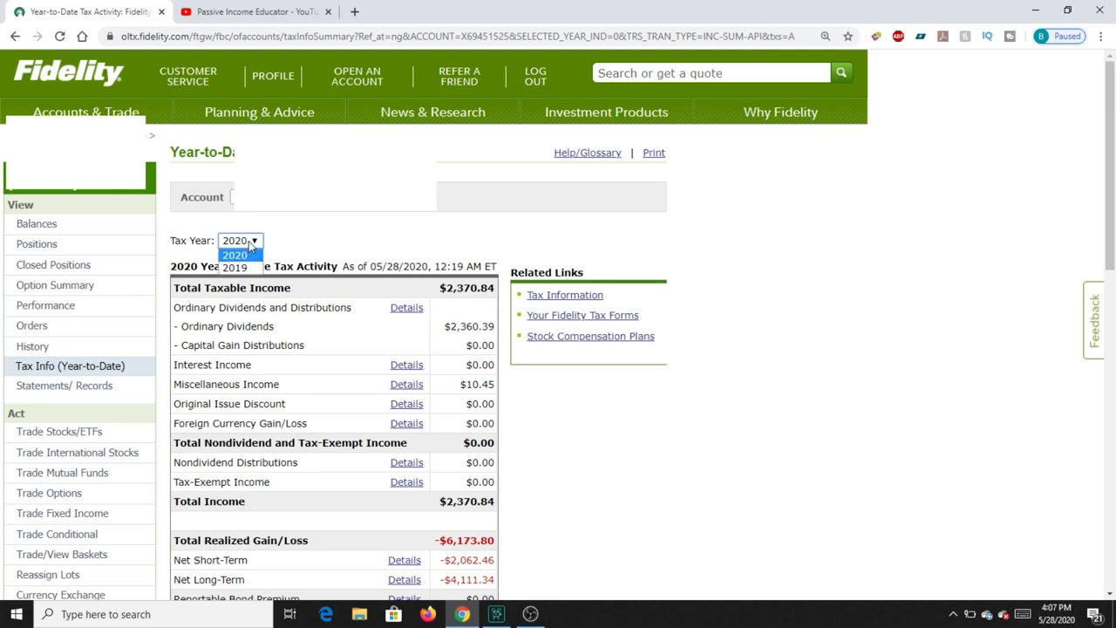
pyautogui.click(344, 232)
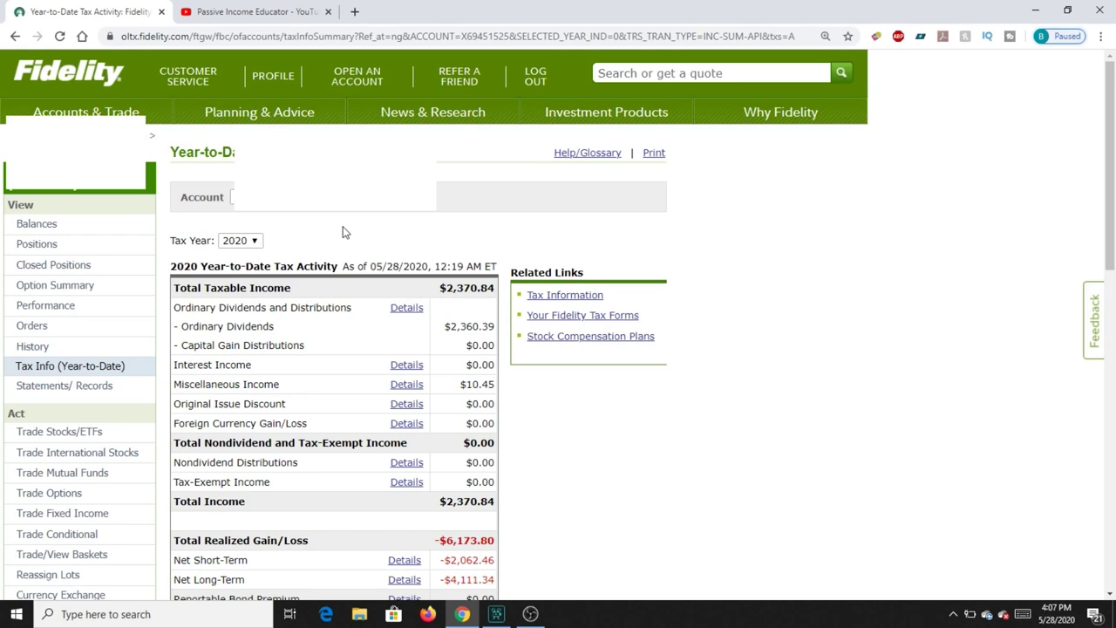
# Examine the taxable income, realized gain/loss and other information in the 2020 year-to-date tax activity summary.
pyautogui.scroll(-1, 342, 232)
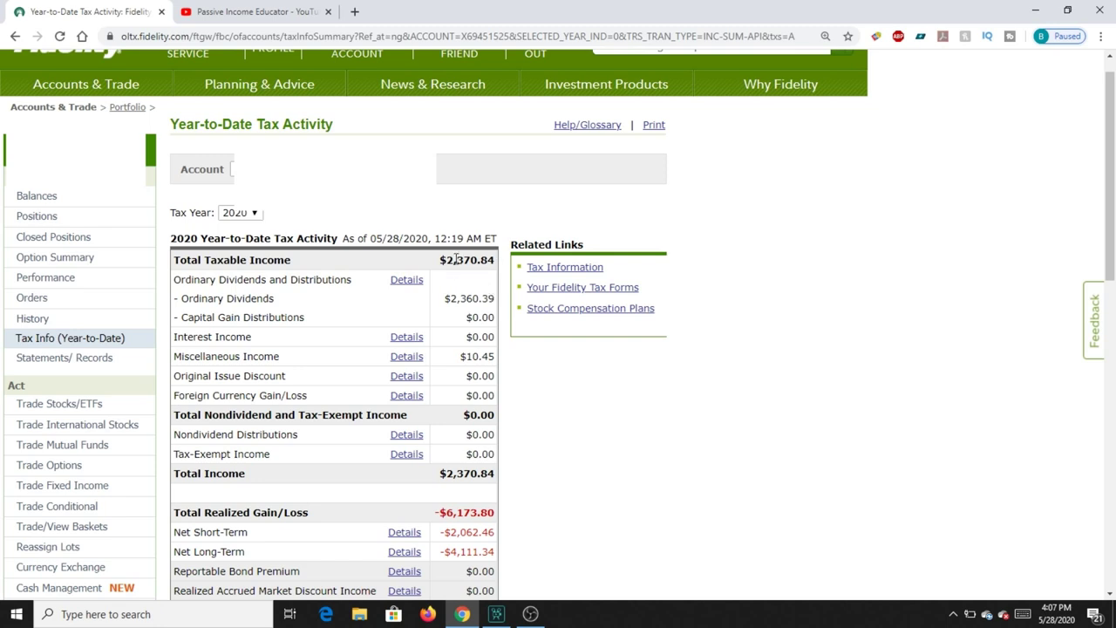
pyautogui.scroll(-1, 455, 259)
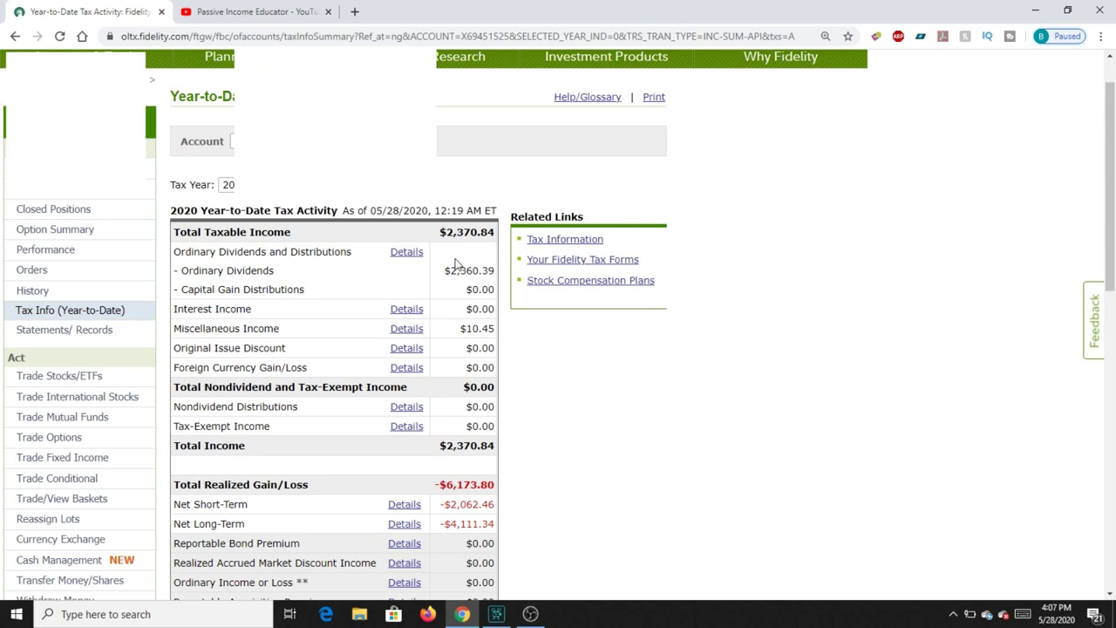
pyautogui.scroll(-3, 455, 263)
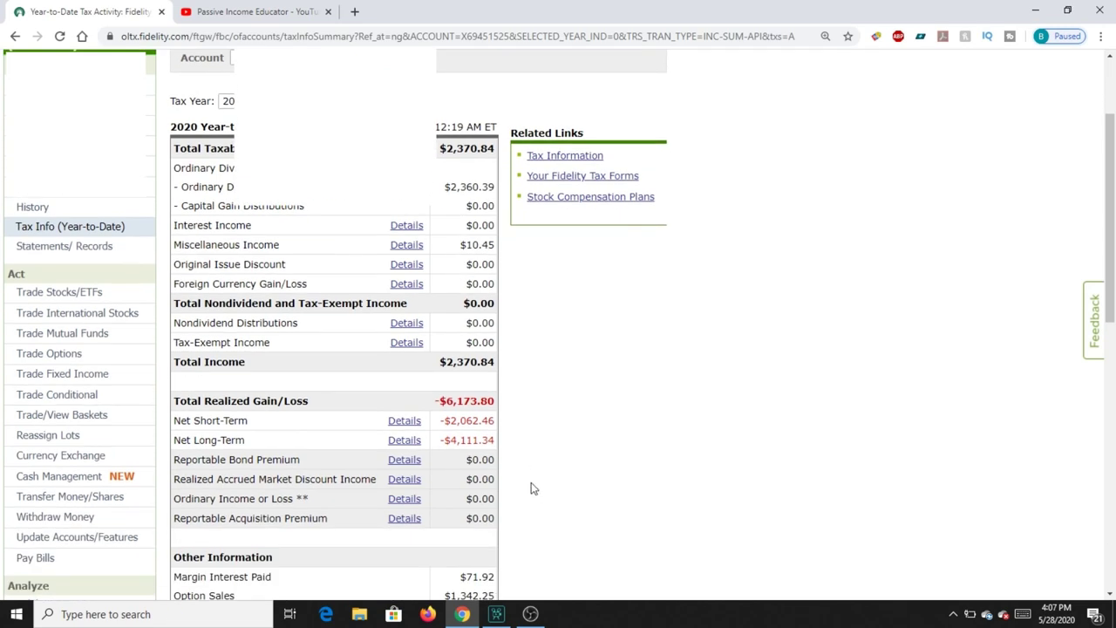
pyautogui.scroll(-1, 462, 453)
pyautogui.scroll(-1, 462, 453)
pyautogui.scroll(-2, 461, 451)
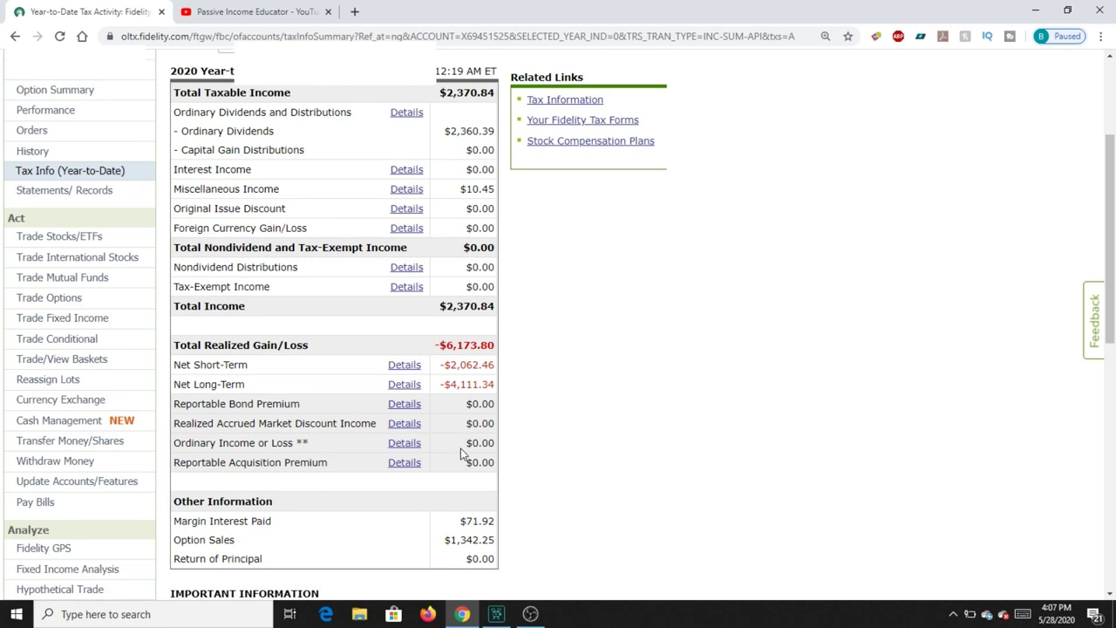
pyautogui.scroll(-1, 462, 453)
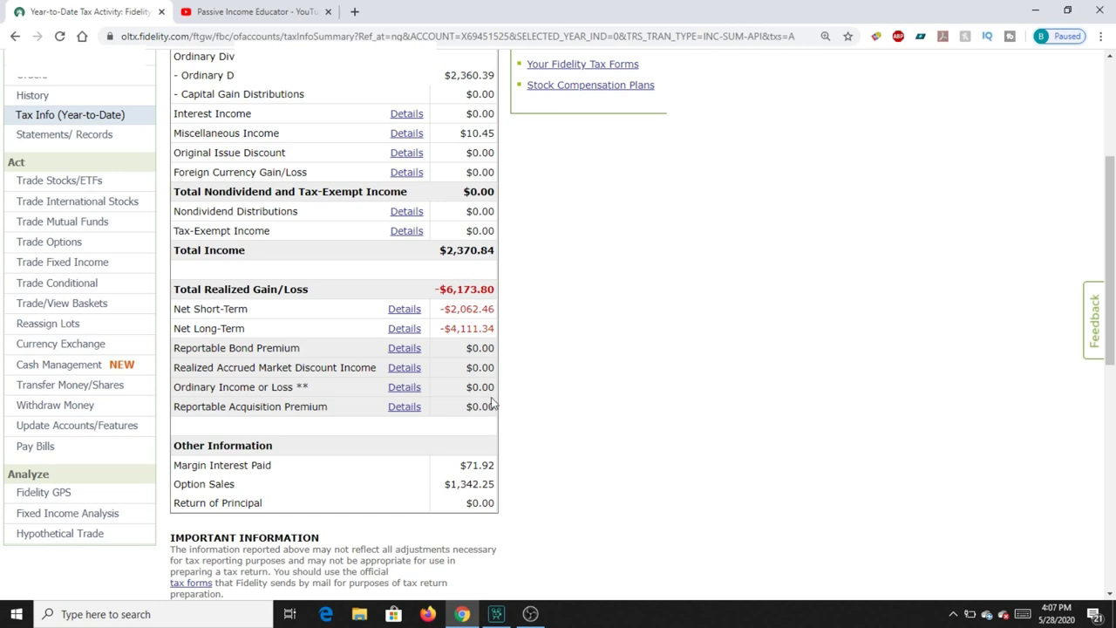
pyautogui.scroll(1, 509, 554)
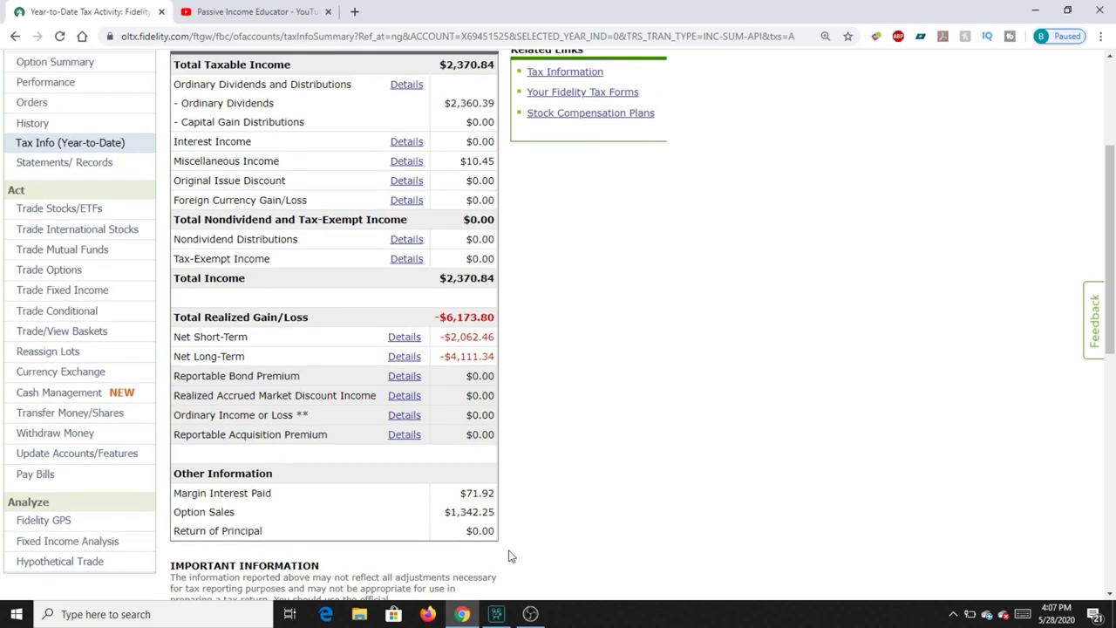
pyautogui.scroll(1, 475, 507)
pyautogui.scroll(3, 470, 506)
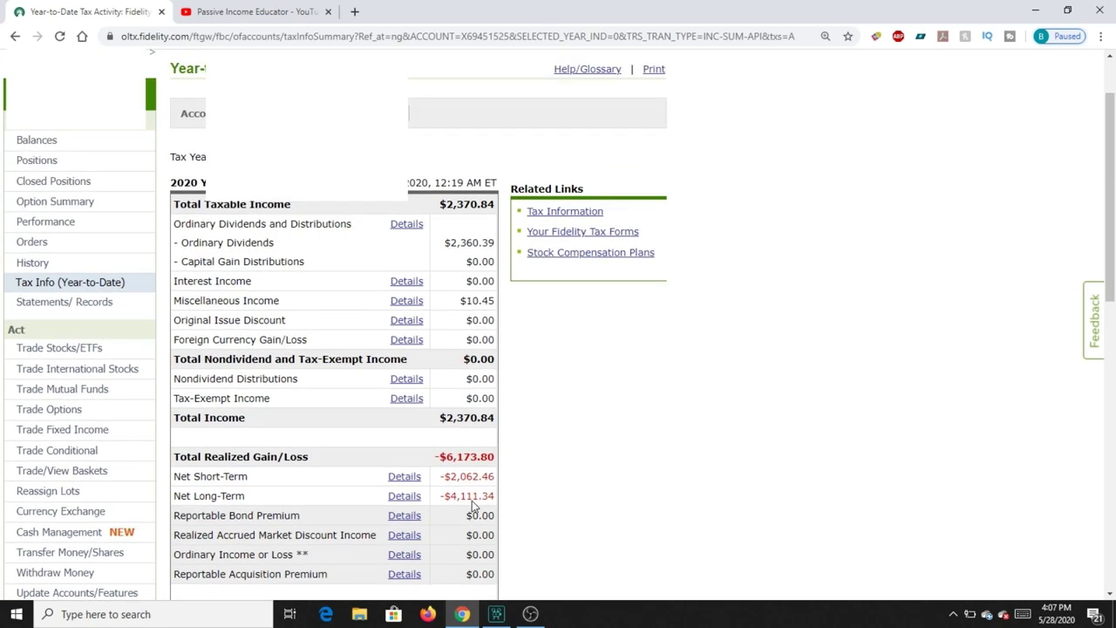
# Open the details of Ordinary Dividends and Distributions, and from there the detailed breakdown of Ordinary Dividends.
pyautogui.click(410, 228)
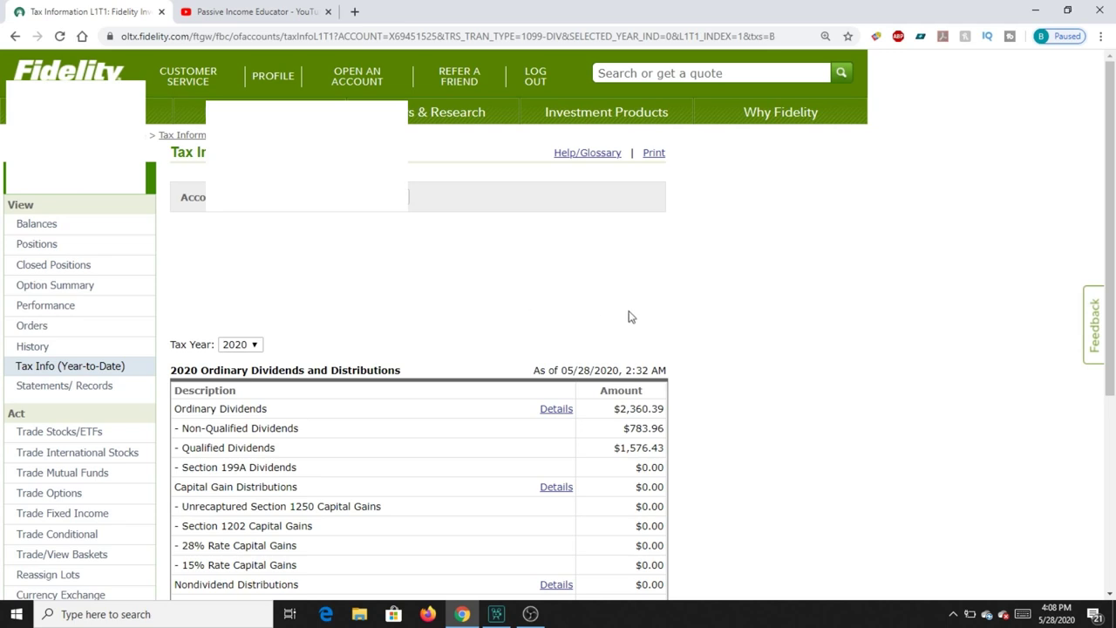
pyautogui.scroll(-1, 727, 326)
pyautogui.scroll(-3, 728, 331)
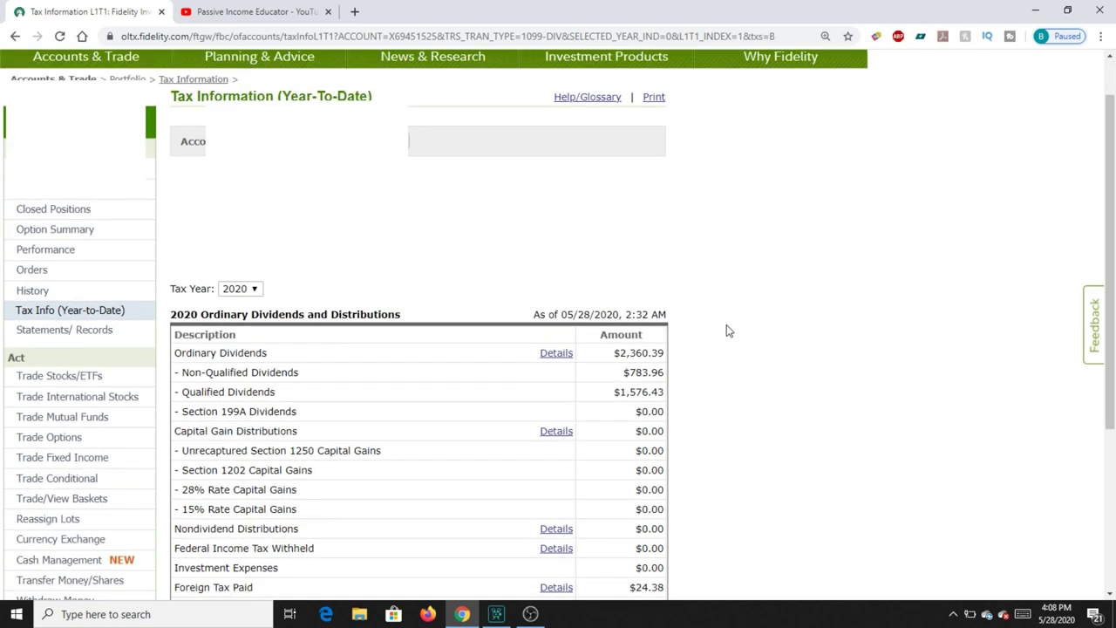
pyautogui.scroll(-1, 727, 327)
pyautogui.click(555, 269)
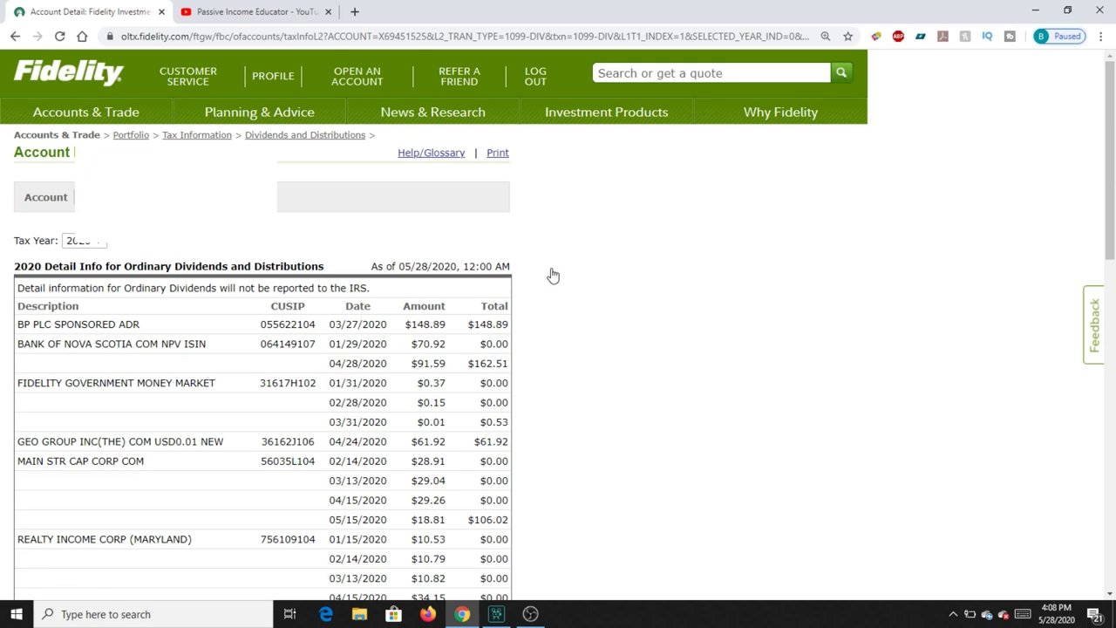
# Examine the 2020 dividend payments by company, including the non-qualified, qualified and total ordinary dividends.
pyautogui.scroll(-1, 552, 275)
pyautogui.scroll(-2, 553, 276)
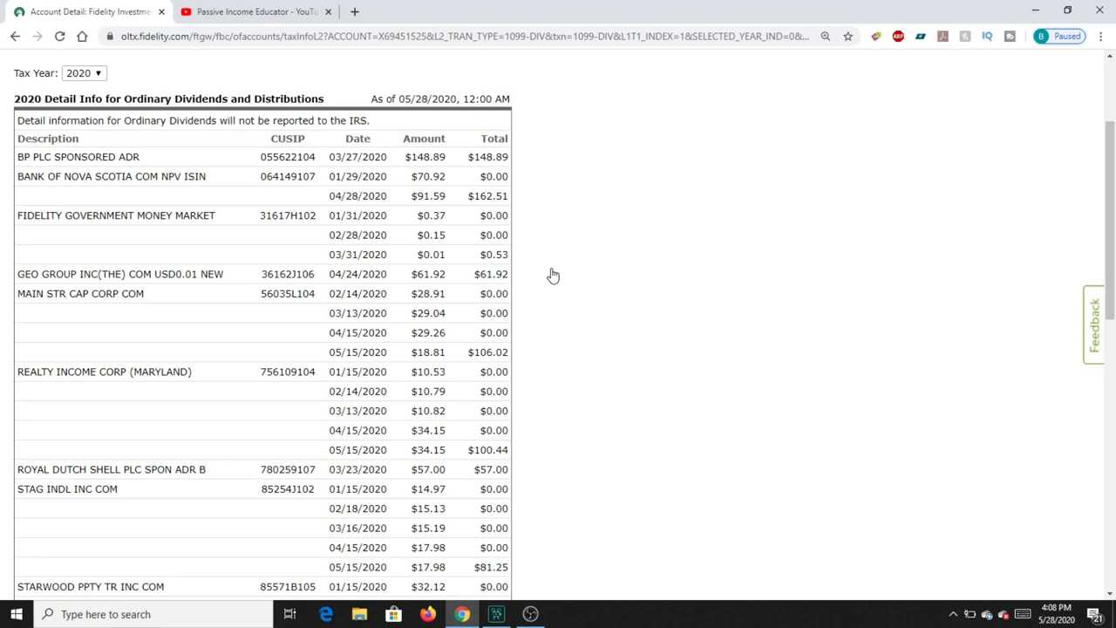
pyautogui.scroll(-1, 553, 276)
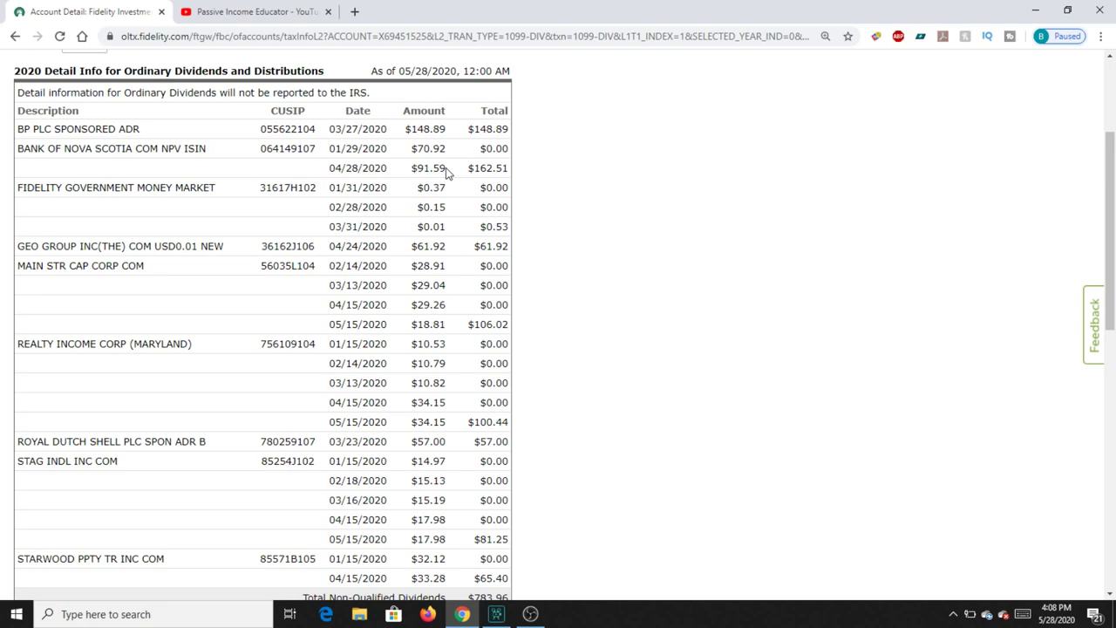
pyautogui.scroll(-1, 446, 173)
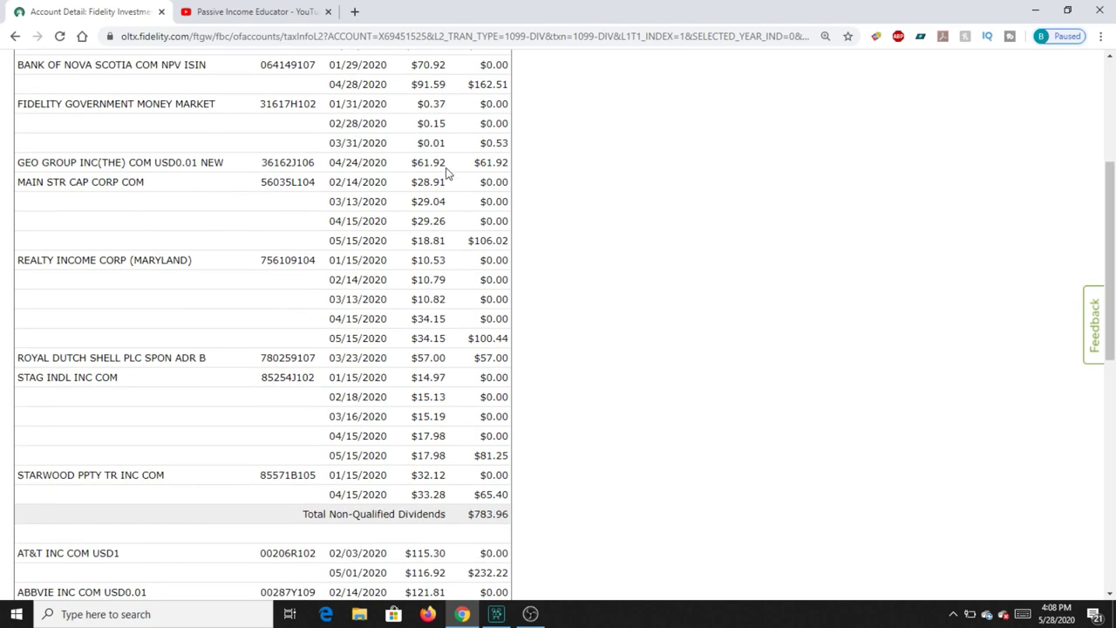
pyautogui.scroll(-2, 446, 173)
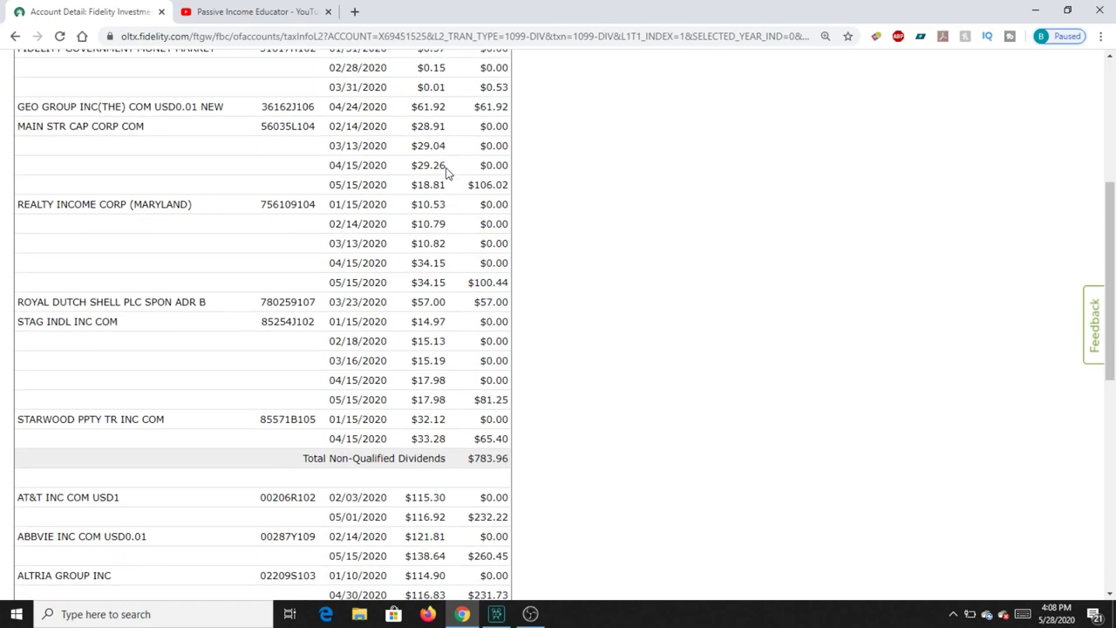
pyautogui.scroll(-2, 447, 172)
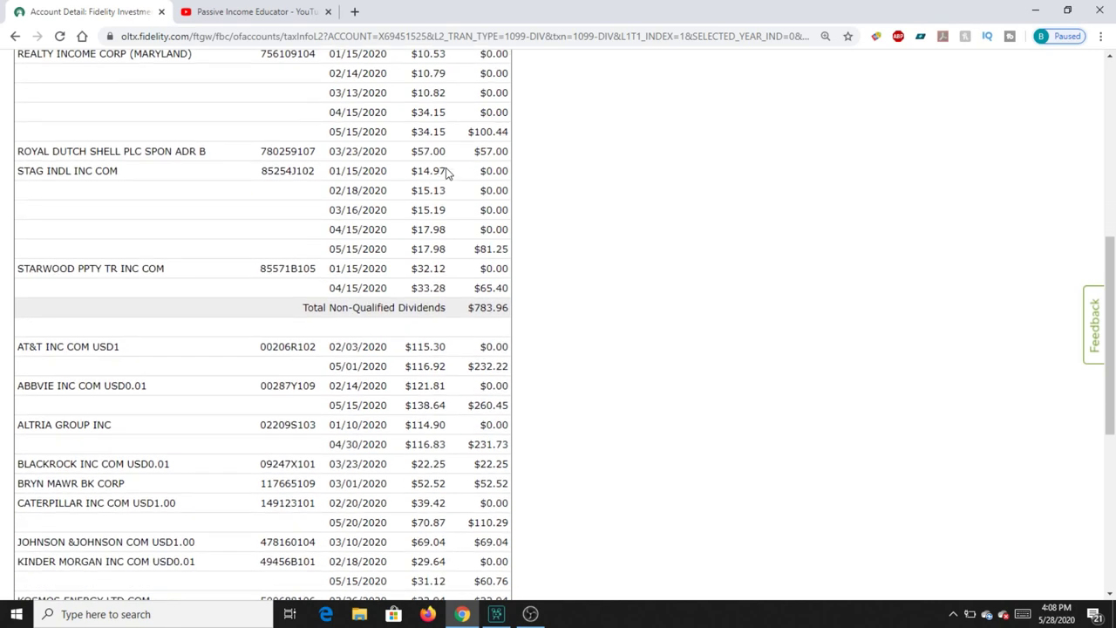
pyautogui.scroll(1, 446, 173)
pyautogui.scroll(-2, 447, 172)
pyautogui.scroll(5, 446, 173)
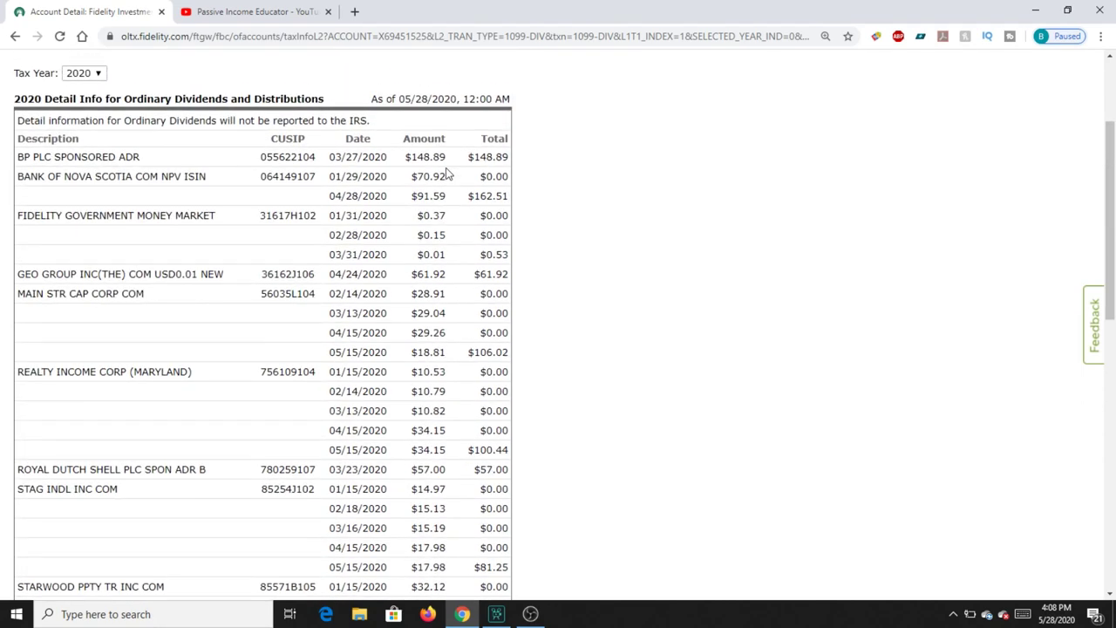
pyautogui.scroll(-7, 447, 173)
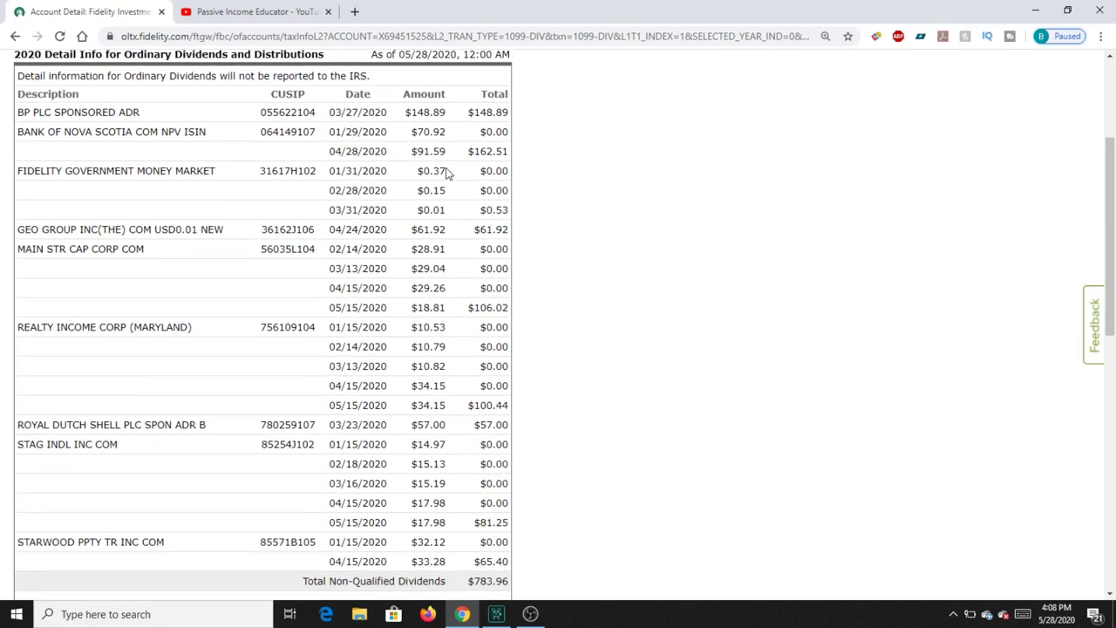
pyautogui.scroll(-2, 447, 172)
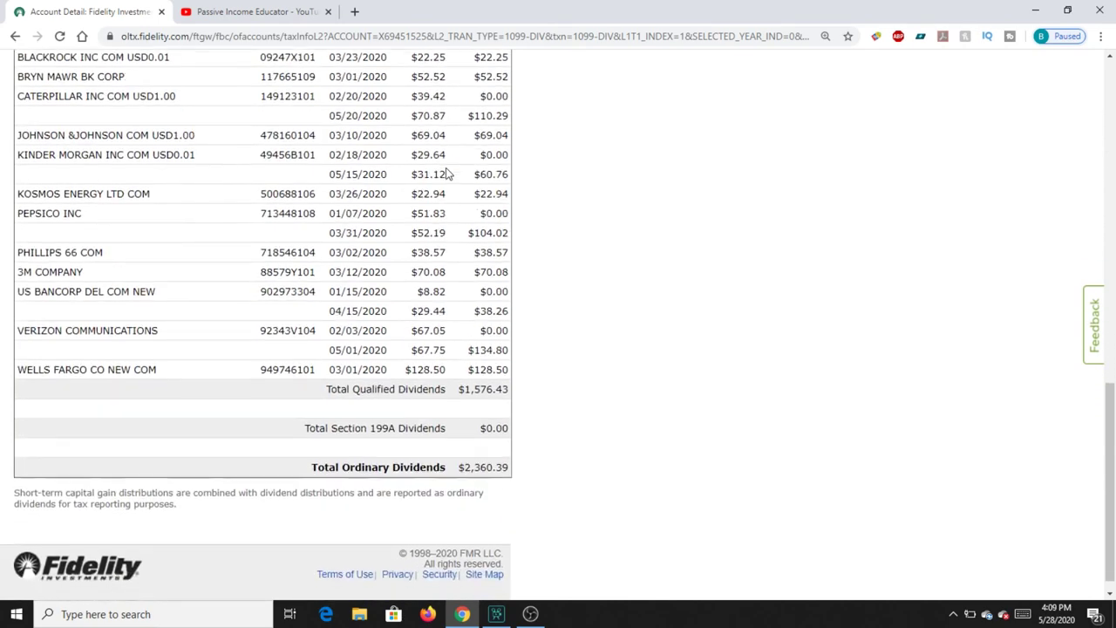
pyautogui.scroll(9, 446, 172)
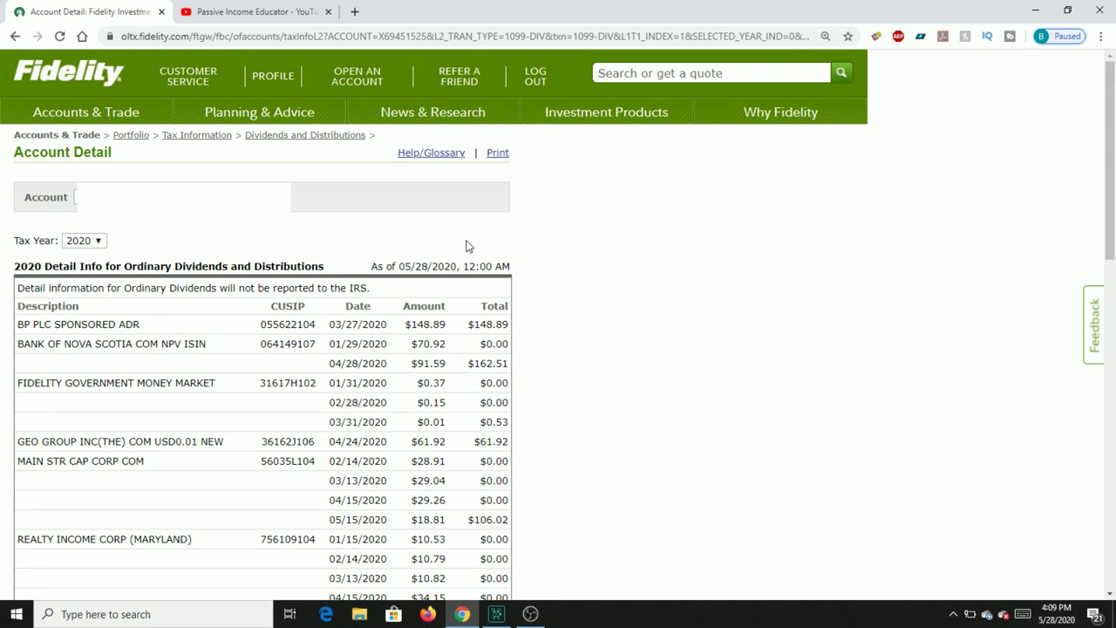
# Switch to the Passive Income Educator channel page on YouTube.
pyautogui.hotkey('ctrl', 'Tab')
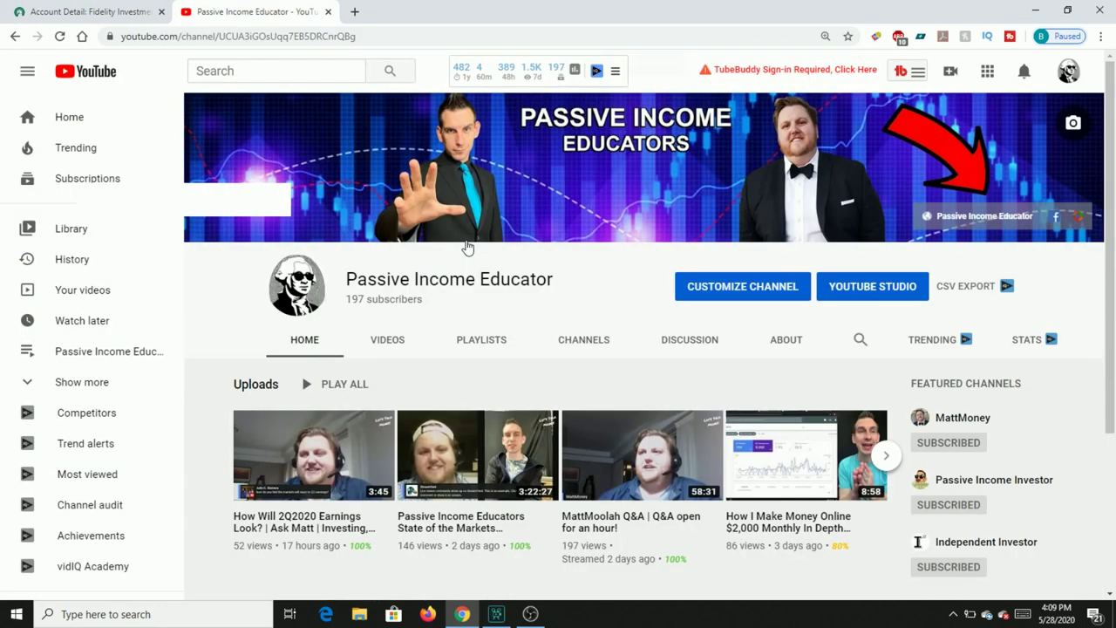